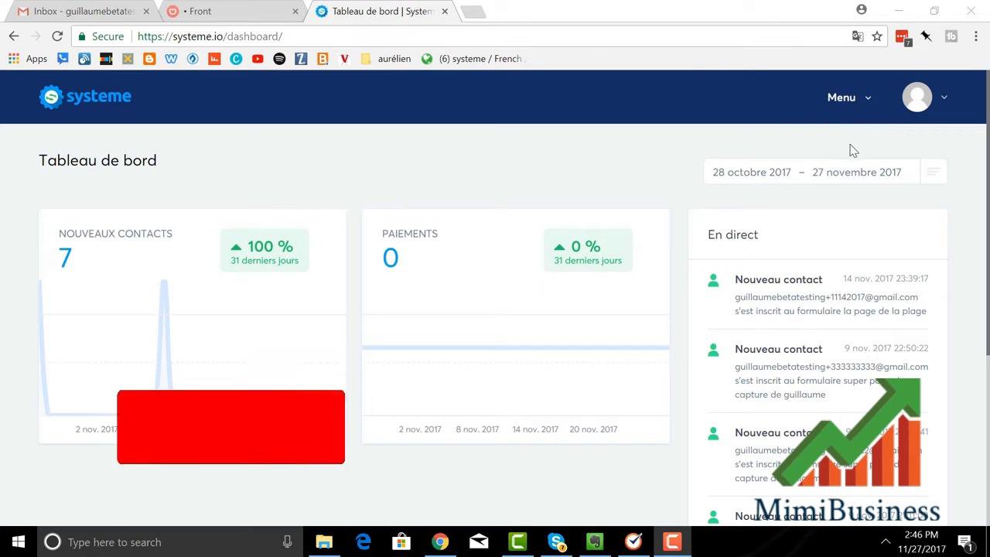
Step: Create a campaign named "3e campagne de test" with the description "vendre mon super produit à mon prospect"
left_click(846, 110)
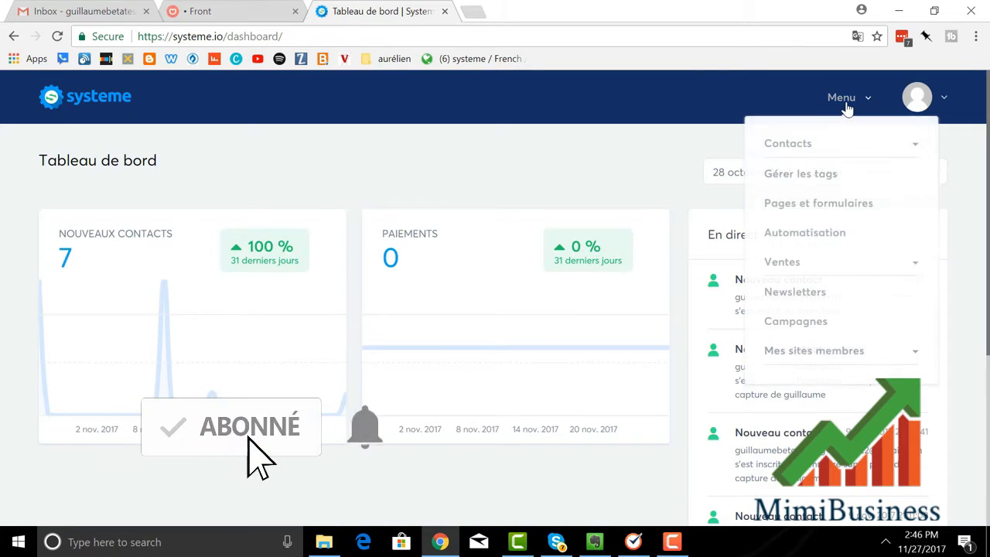
left_click(808, 328)
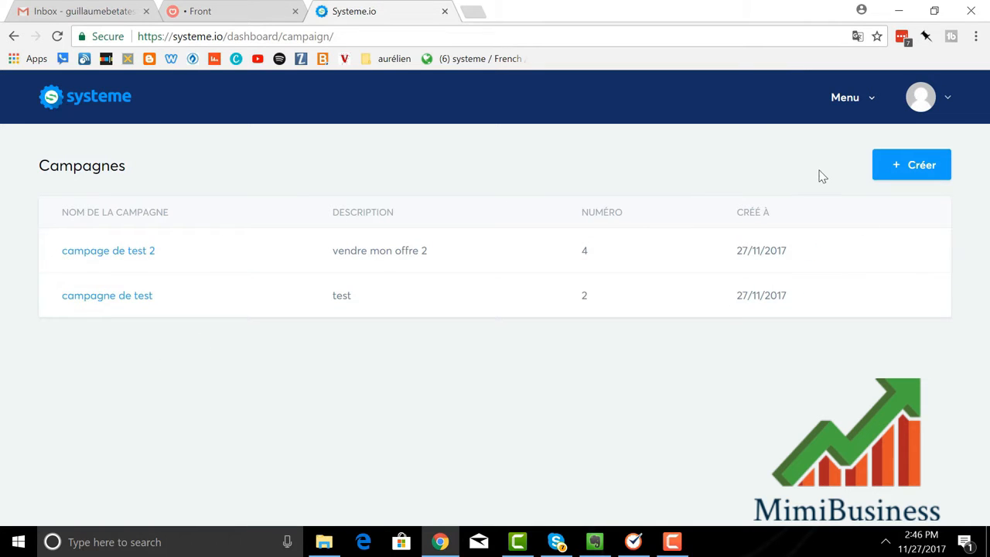
left_click(922, 167)
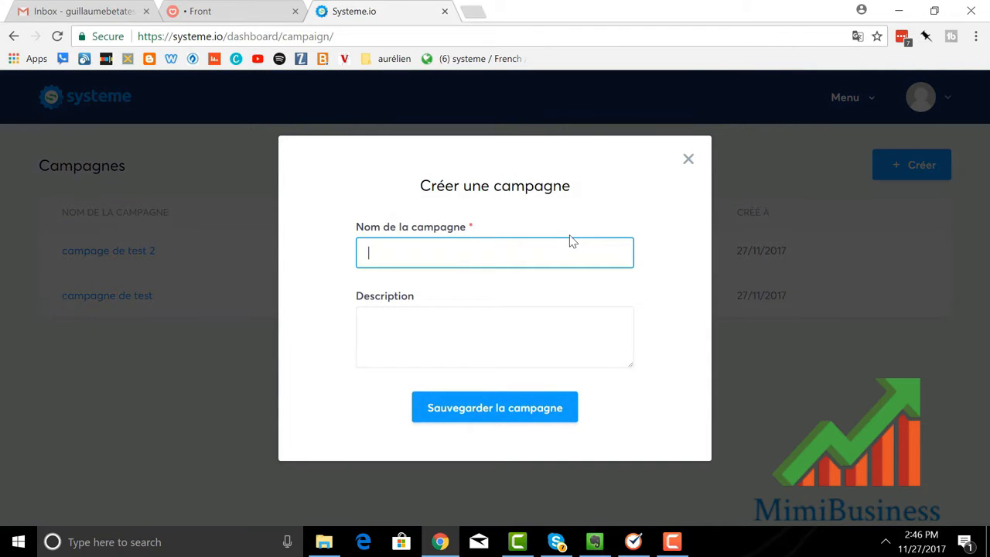
type("3e campagne de ")
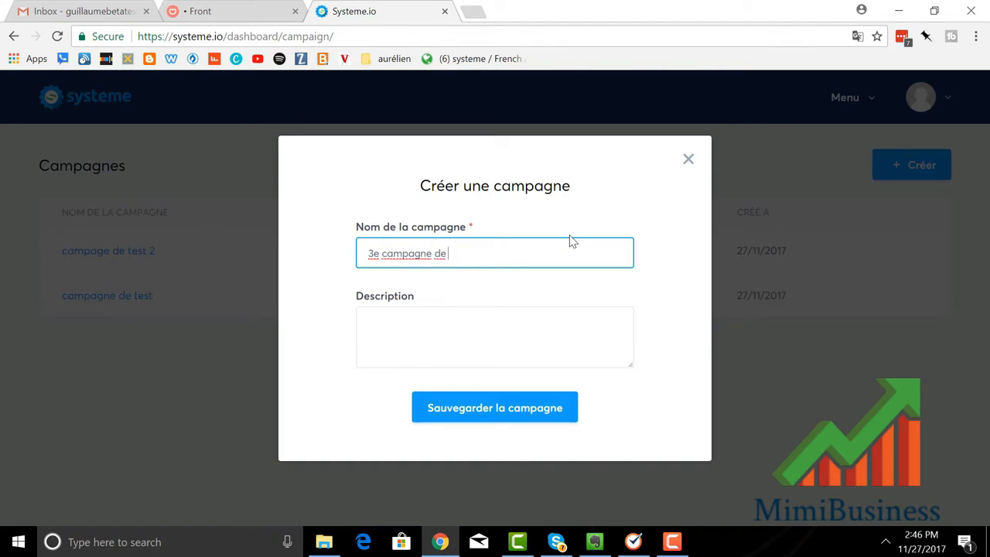
type("test")
left_click(438, 326)
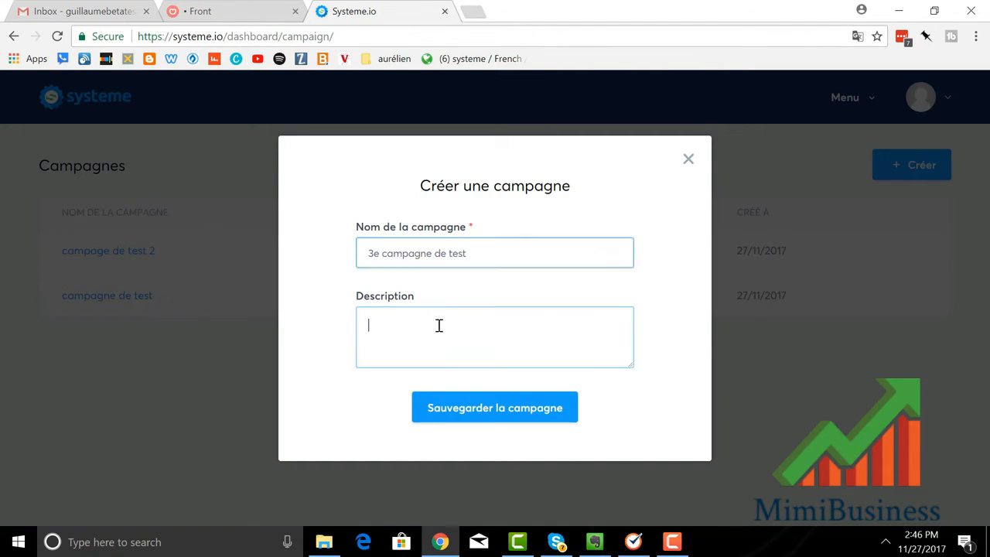
type("vendre m")
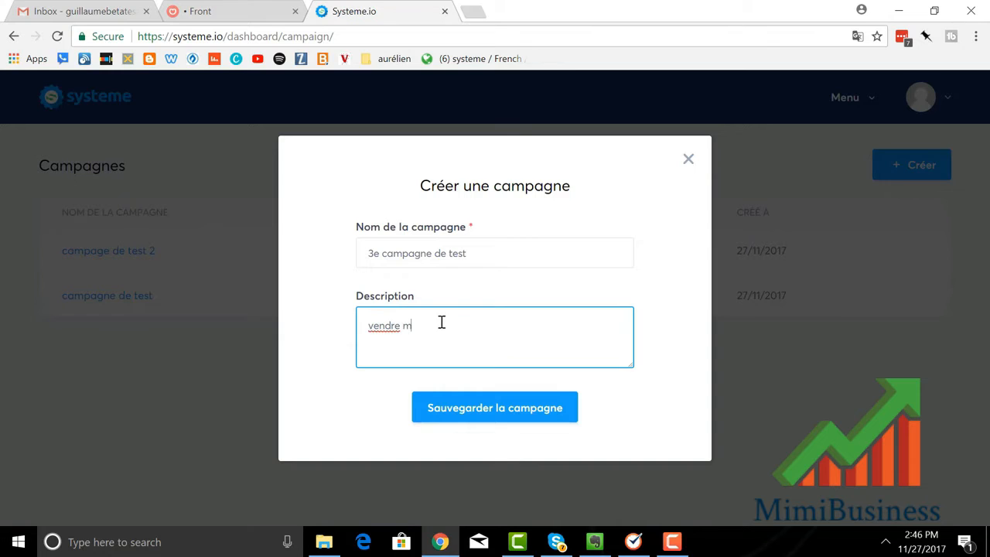
type("on super produit à mon prospect")
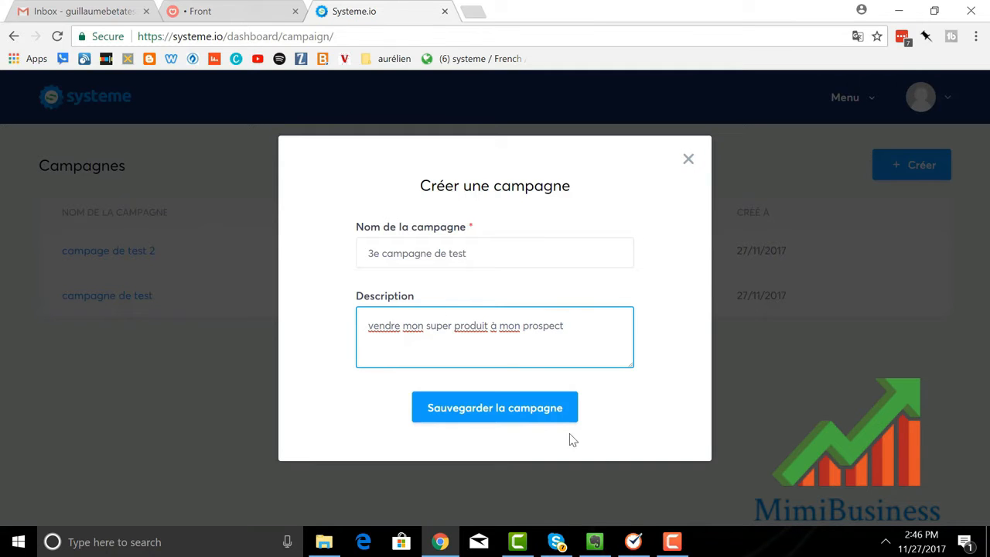
left_click(514, 411)
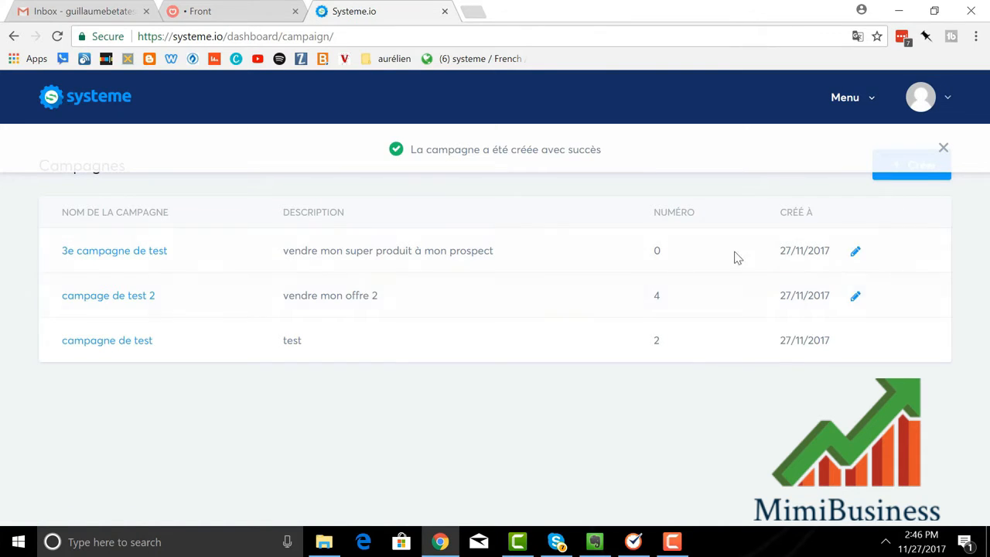
Step: Start a new step in 3e campagne de test with the subject "email 1 - bienvenue sur mon blog" and the sender's name
left_click(147, 250)
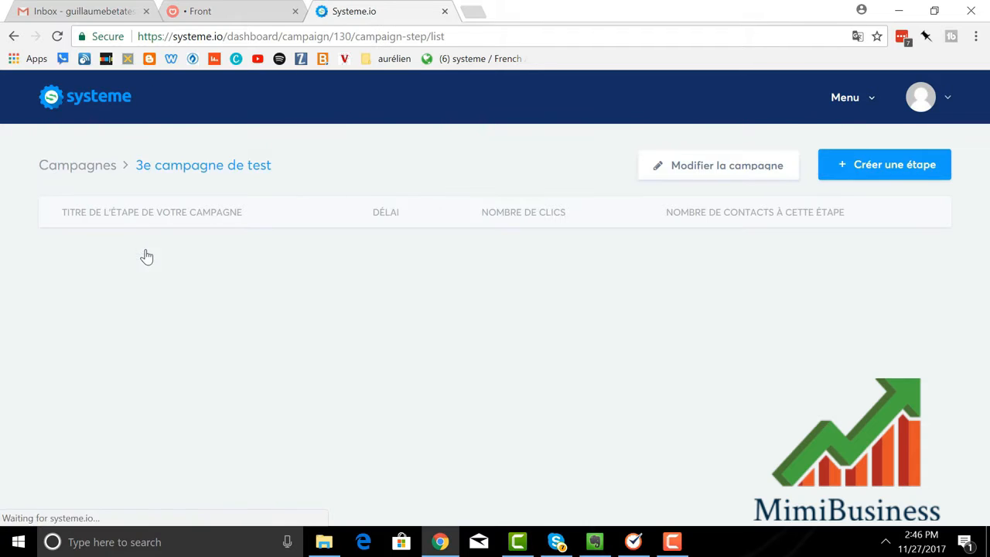
left_click(895, 171)
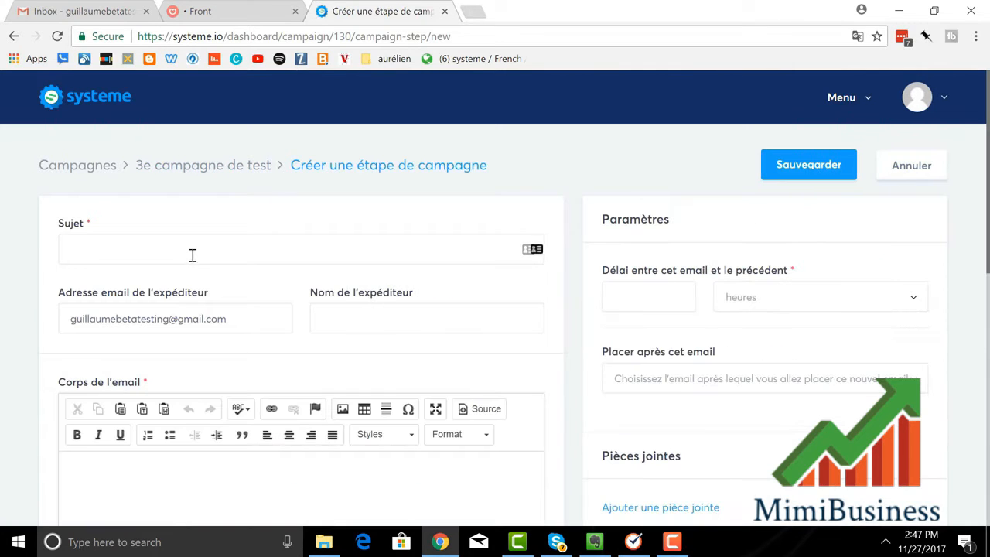
left_click(193, 255)
type("email")
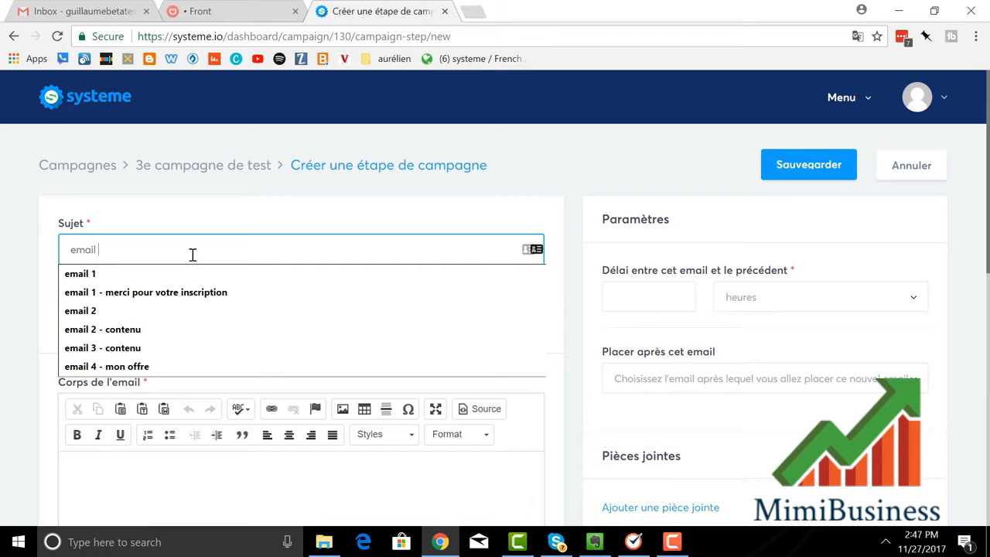
type(" 1 - m")
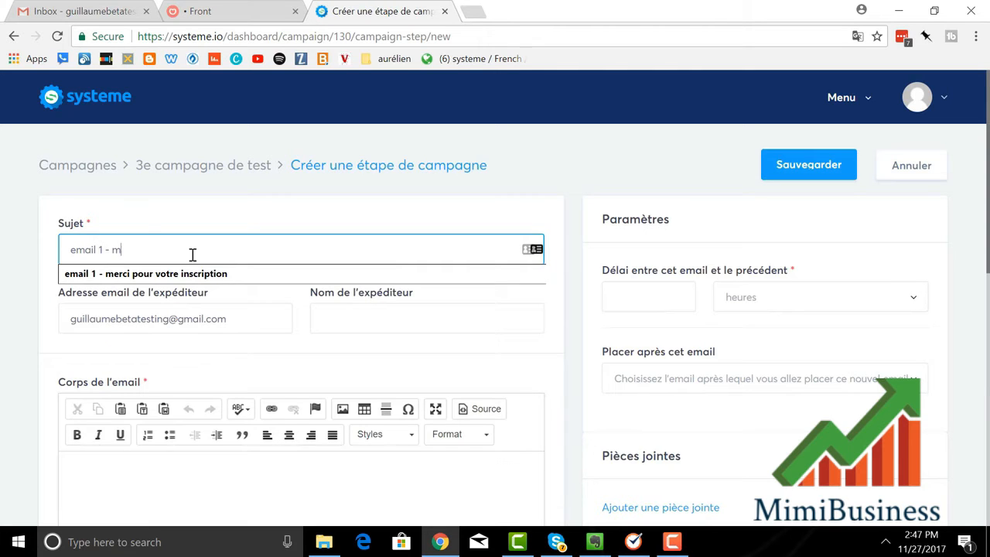
type("ercibienve")
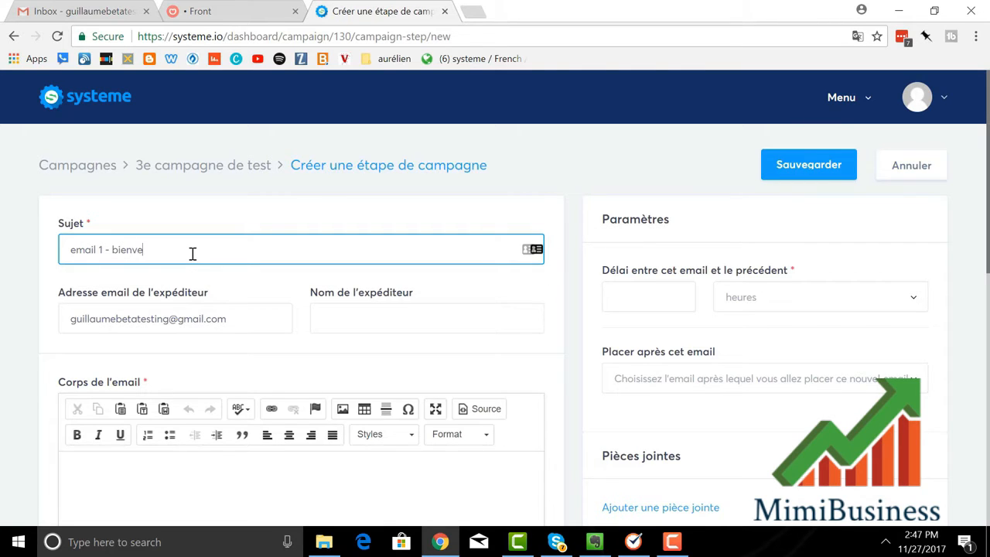
type("nue sur mon blog")
left_click(414, 318)
type("guillaume")
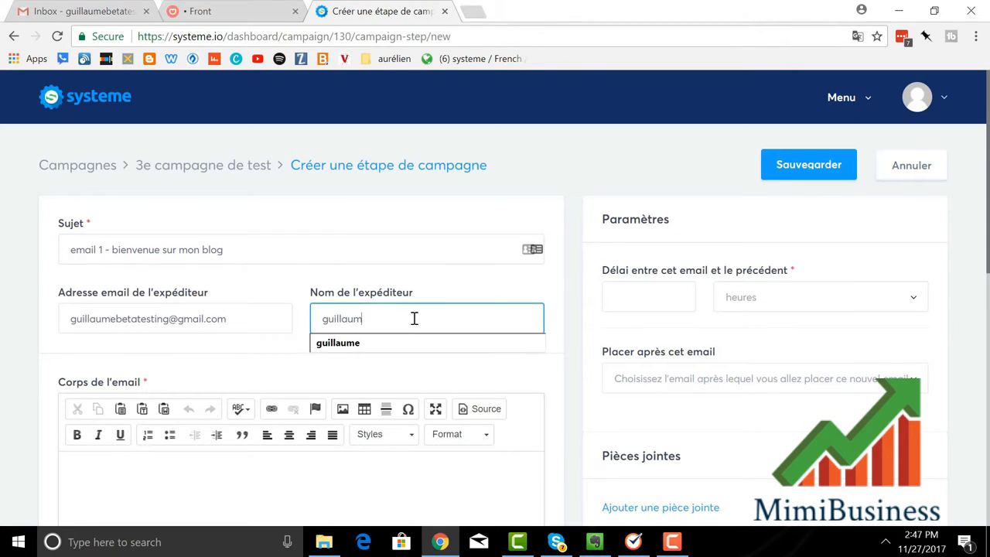
Step: Write the first email's body as "bonjour," followed by "bienvenue" on a separate line
left_click(196, 457)
type("bonjour, ")
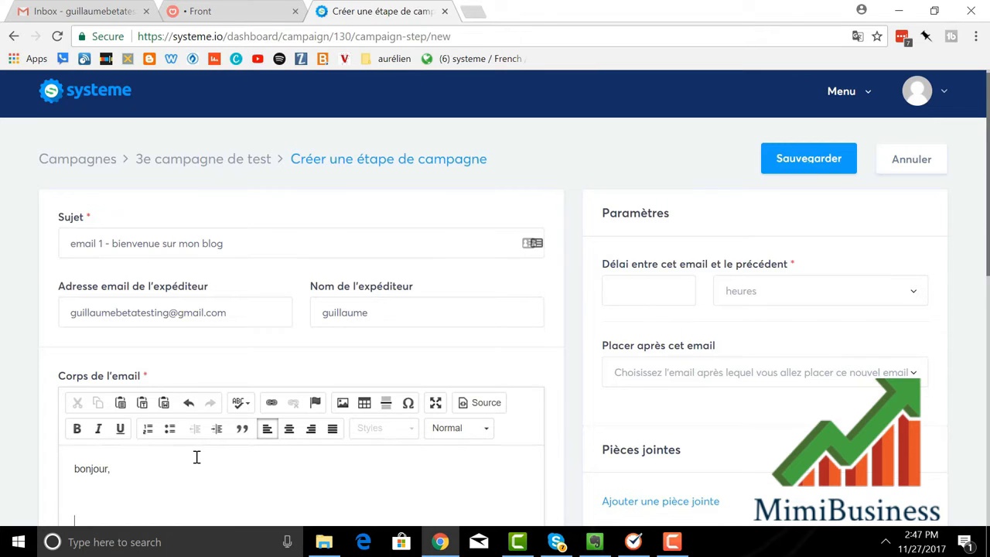
type("bienvenue")
Step: Set the first email's delay to 0 and save the campaign step
left_click(660, 297)
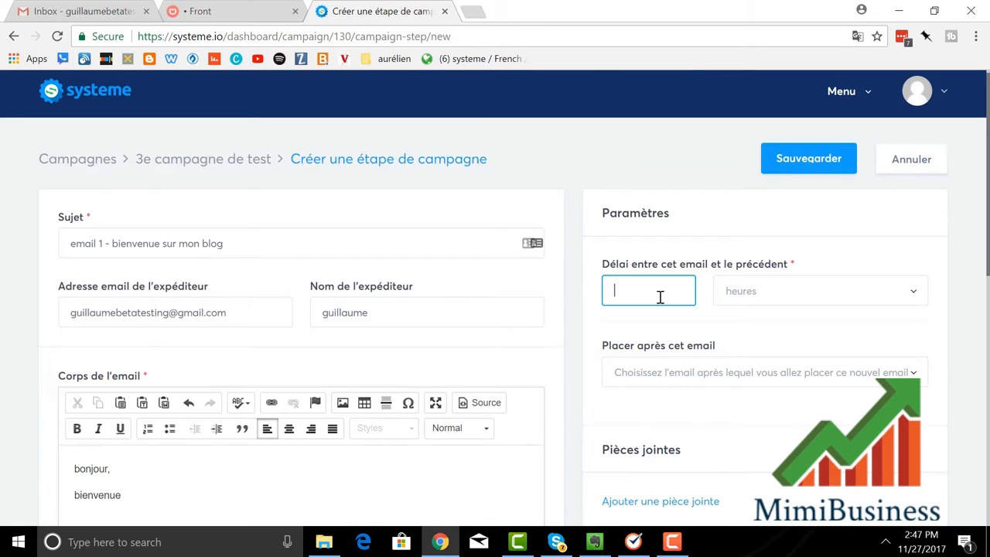
type("0")
scroll(747, 386, "down", 1)
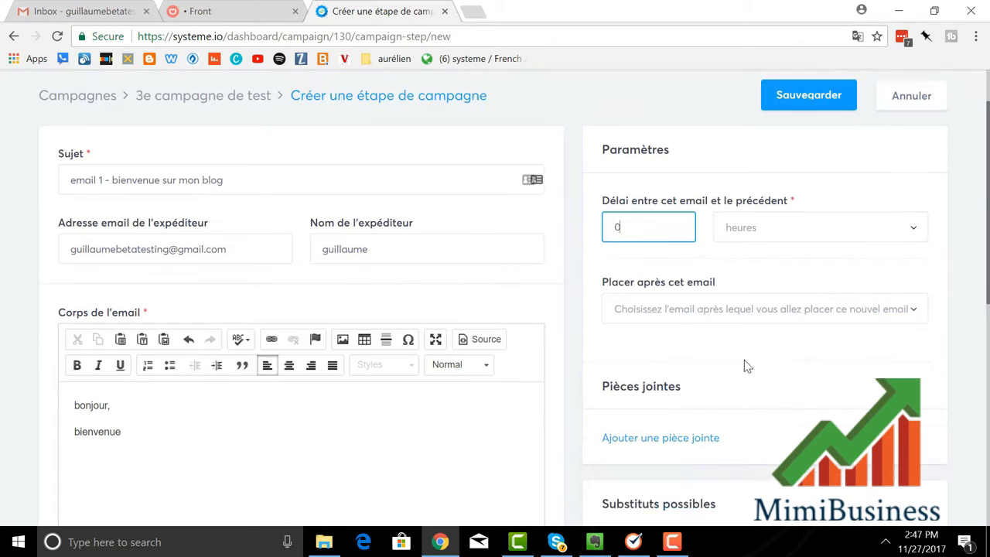
left_click(784, 91)
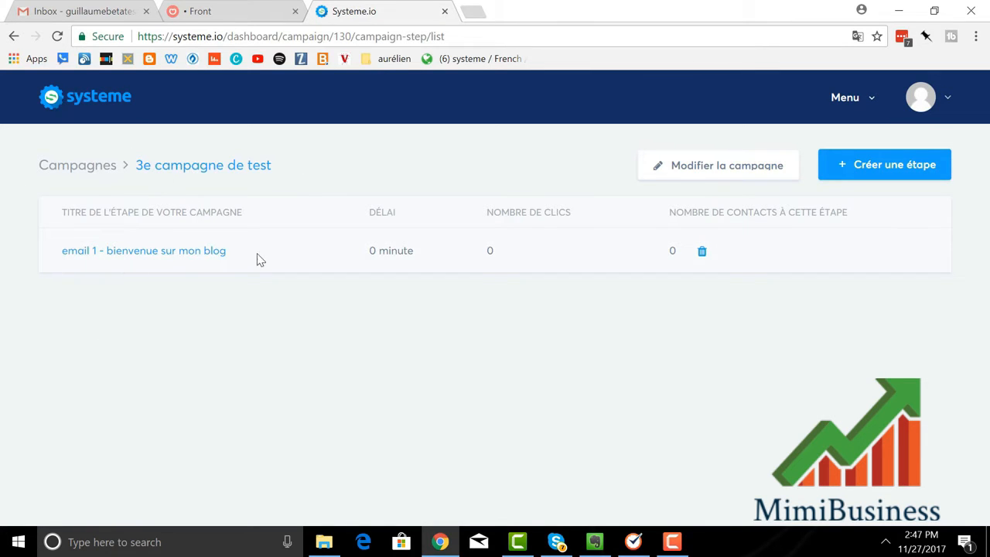
Step: Start a second campaign step with the subject "email 2 - super contenu" and the sender's name
left_click(887, 170)
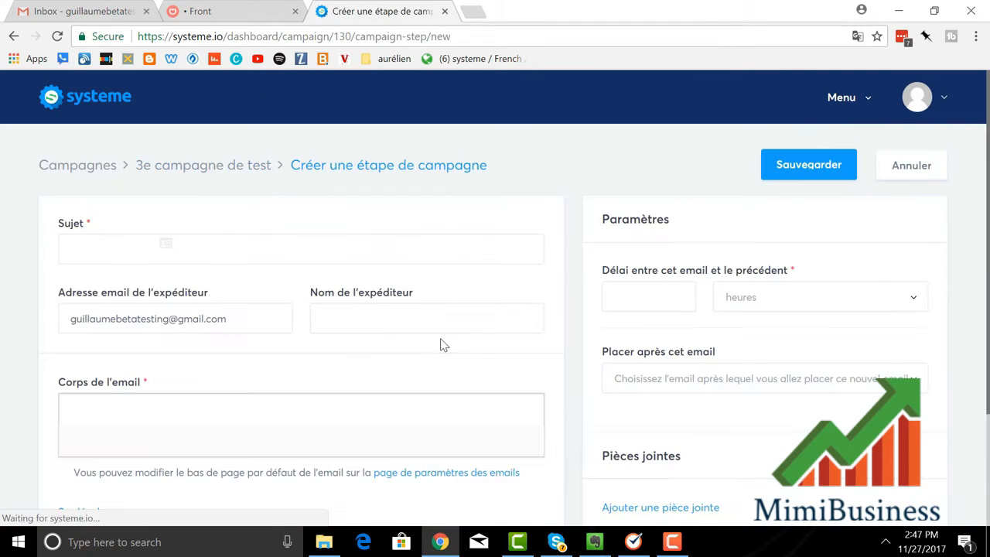
left_click(92, 254)
type("email 2 ")
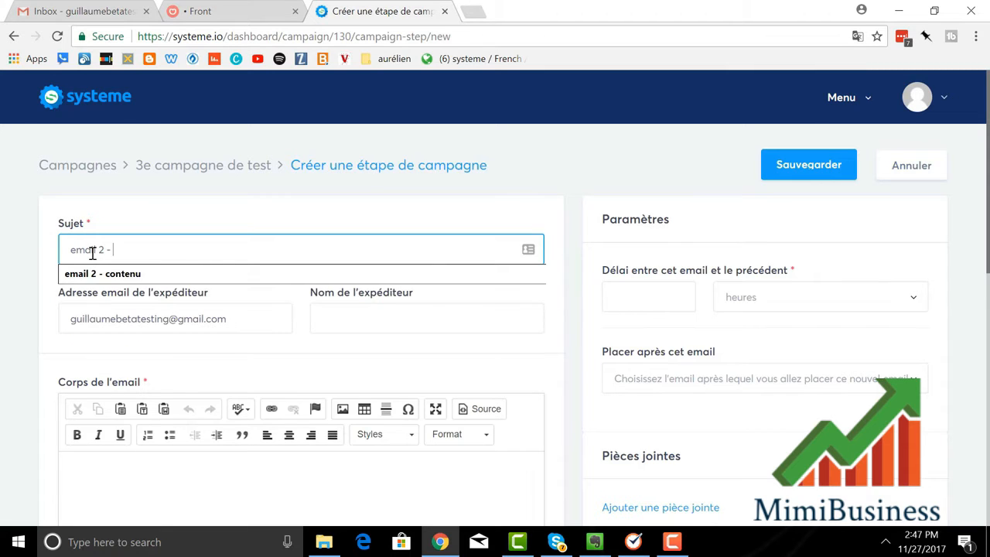
type("- supe")
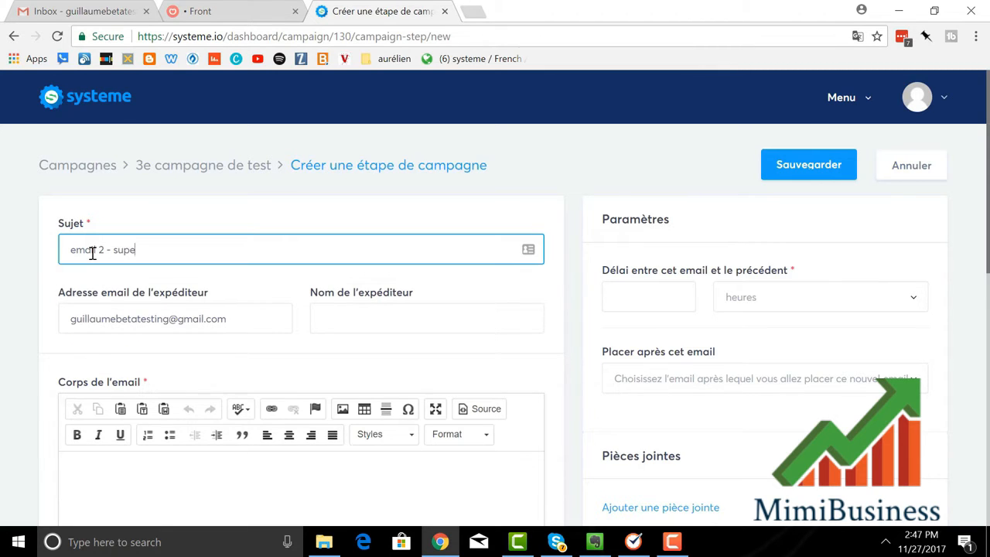
type("r contenu")
left_click(346, 312)
type("guil")
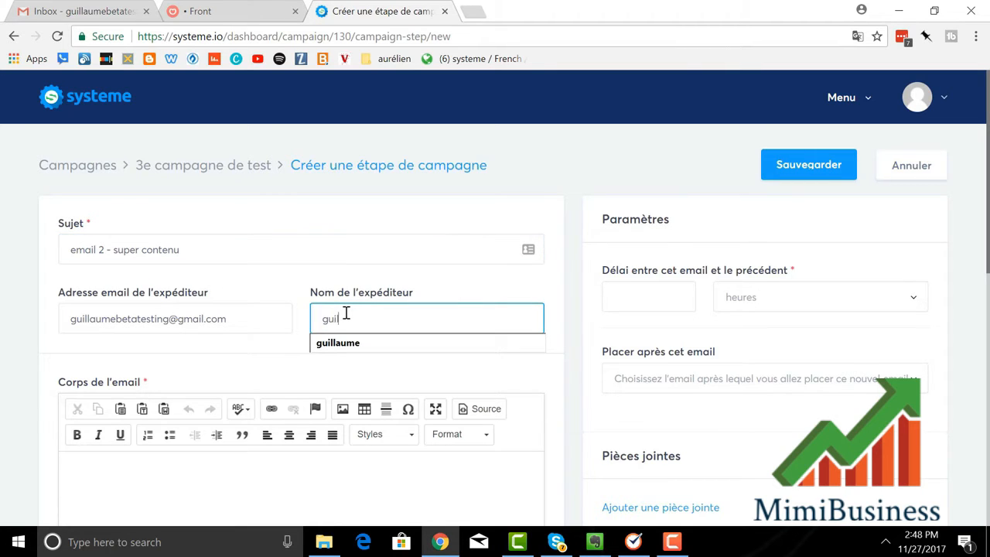
type("laume")
Step: Write the second email's body as "Bonjour," followed by "voici du contenu" on a separate line
left_click(176, 464)
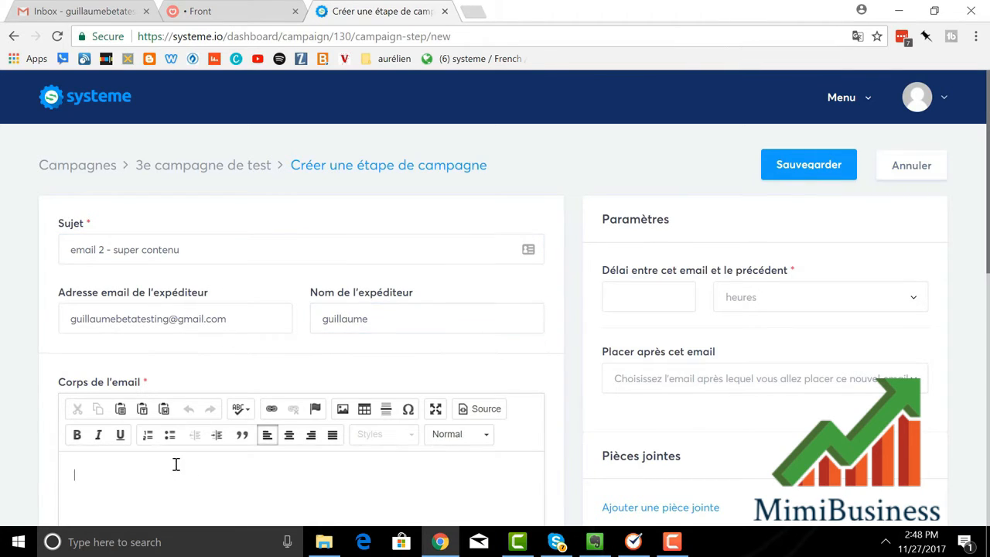
type("Bonjour,")
key("Return")
key("Return")
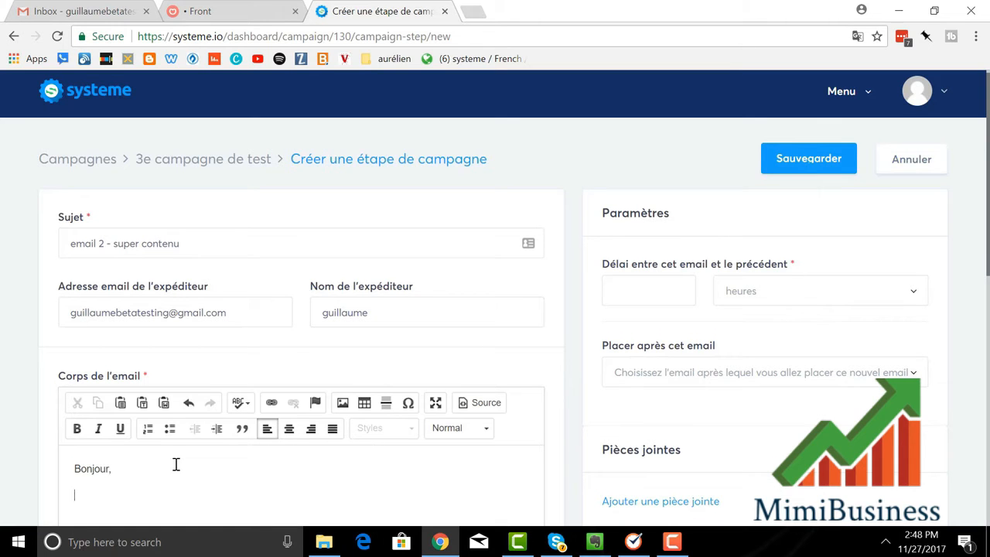
type("voici du contenu")
Step: Set the delay to 1 jours, place the email after "email 1 - bienvenue sur mon blog", and save the step
left_click(670, 293)
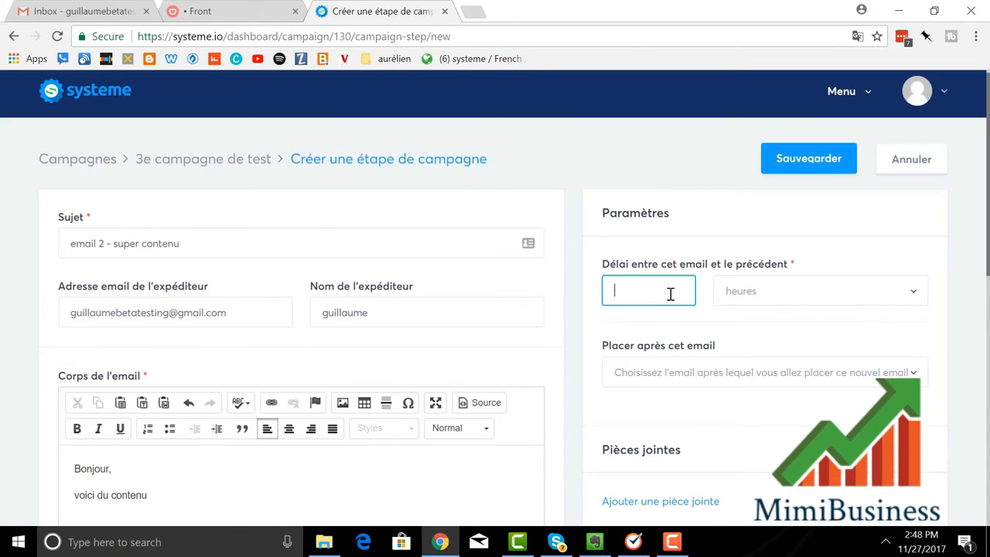
type("1")
left_click(914, 297)
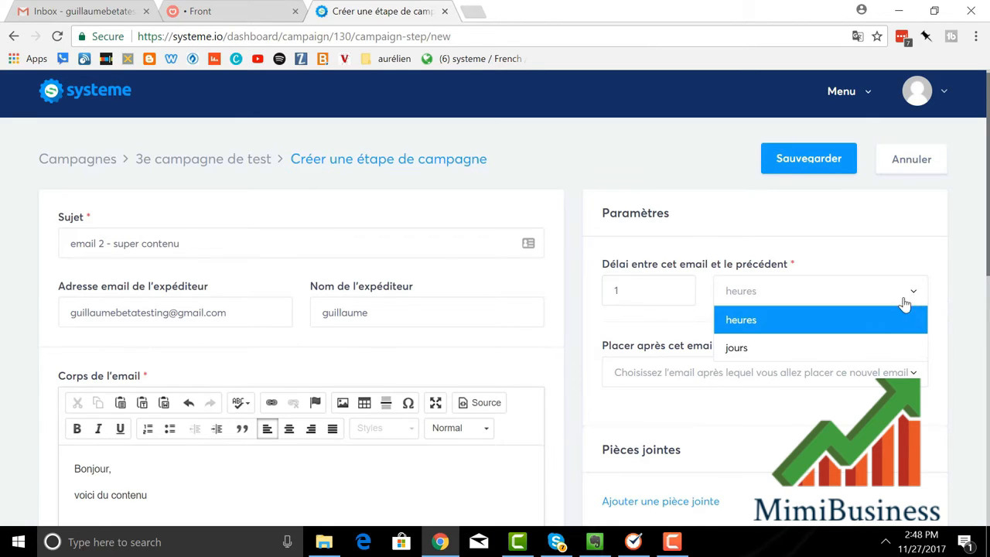
left_click(872, 347)
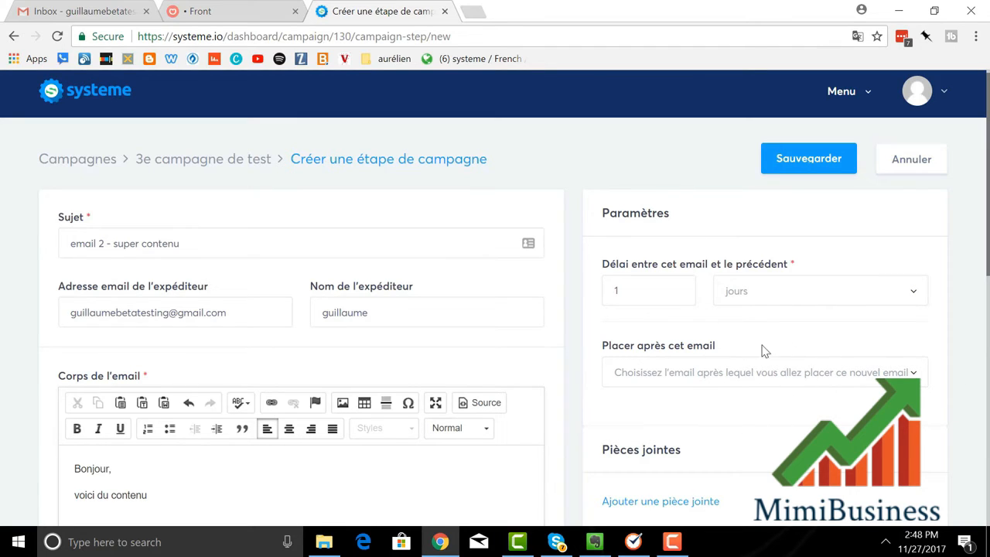
left_click(915, 375)
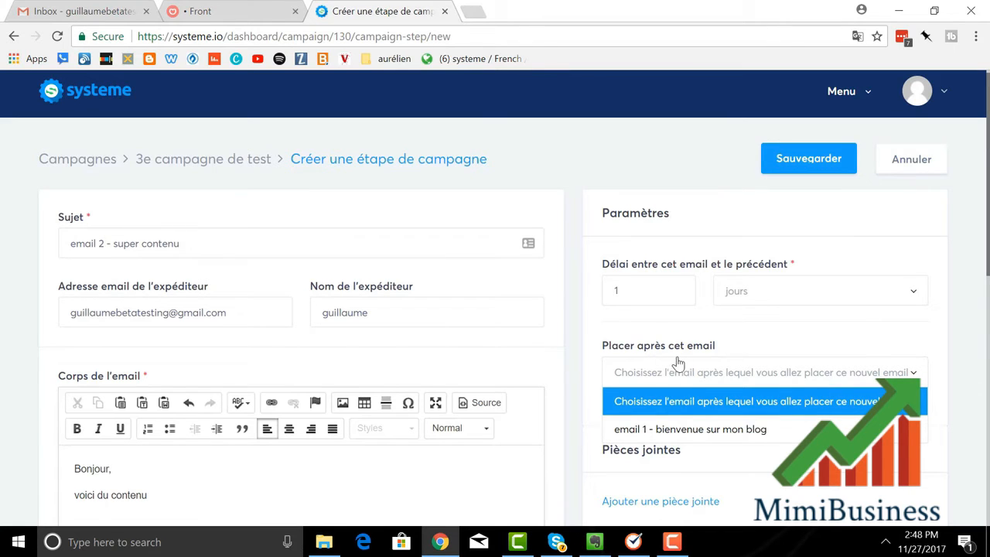
left_click(779, 431)
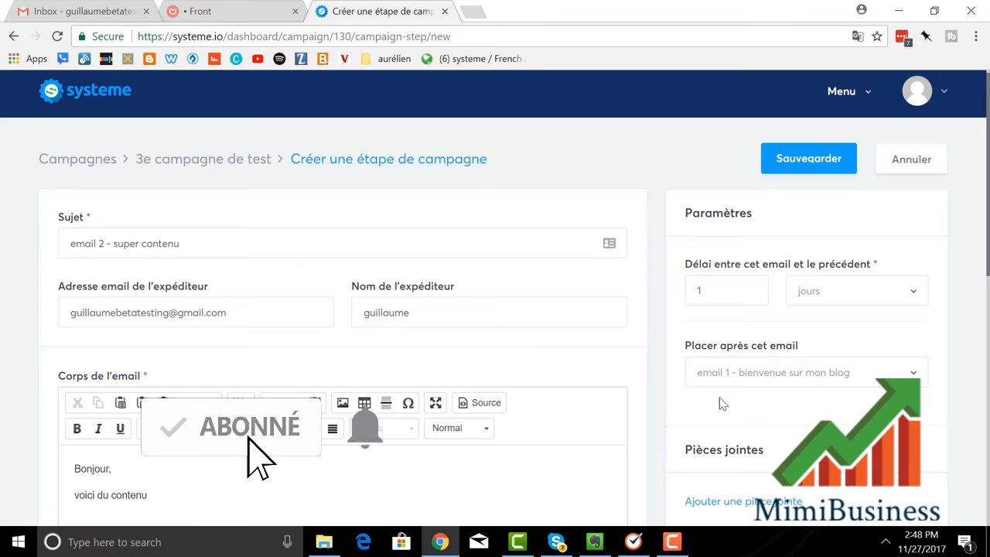
left_click(812, 157)
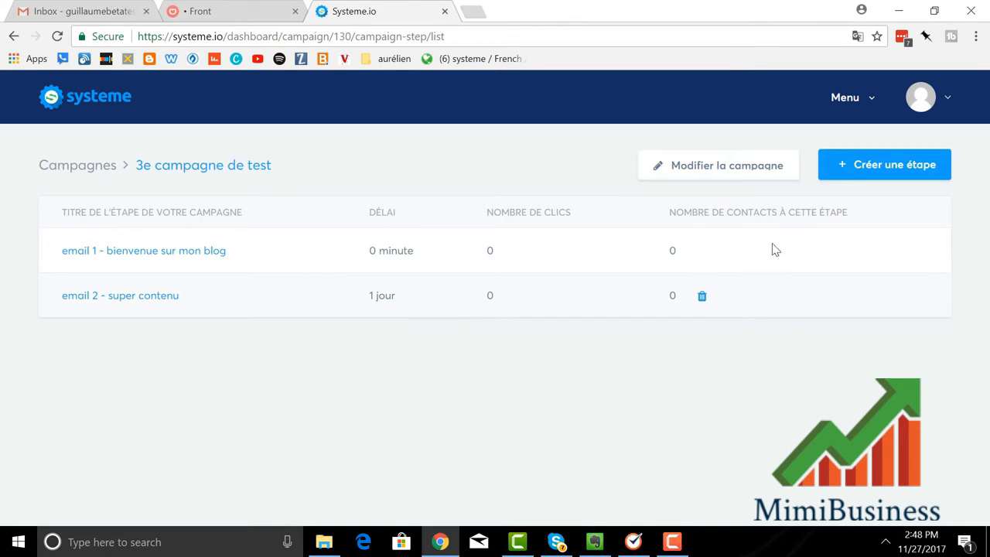
Step: Start a third campaign step with the subject "email 3 - contenu" and the sender's name
left_click(888, 166)
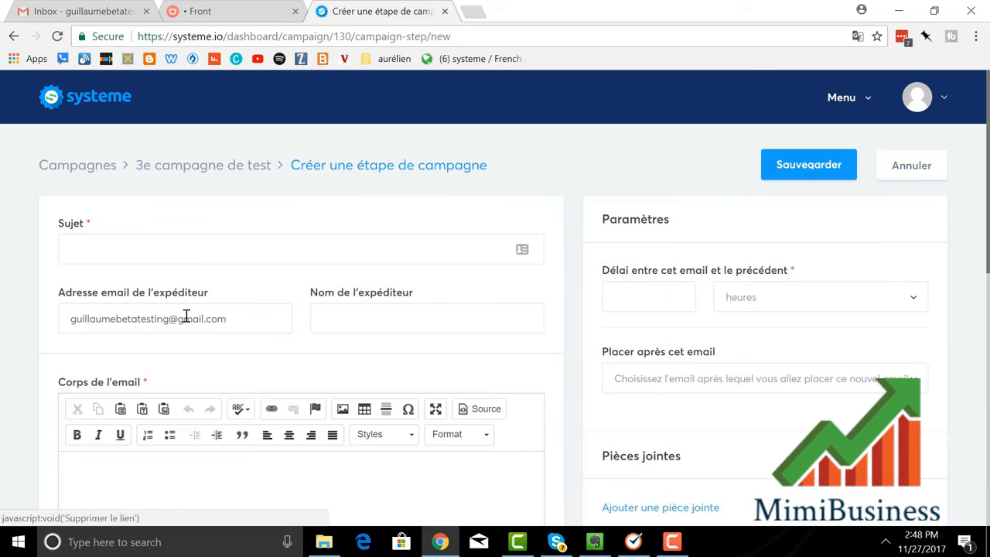
left_click(165, 250)
type("email 3")
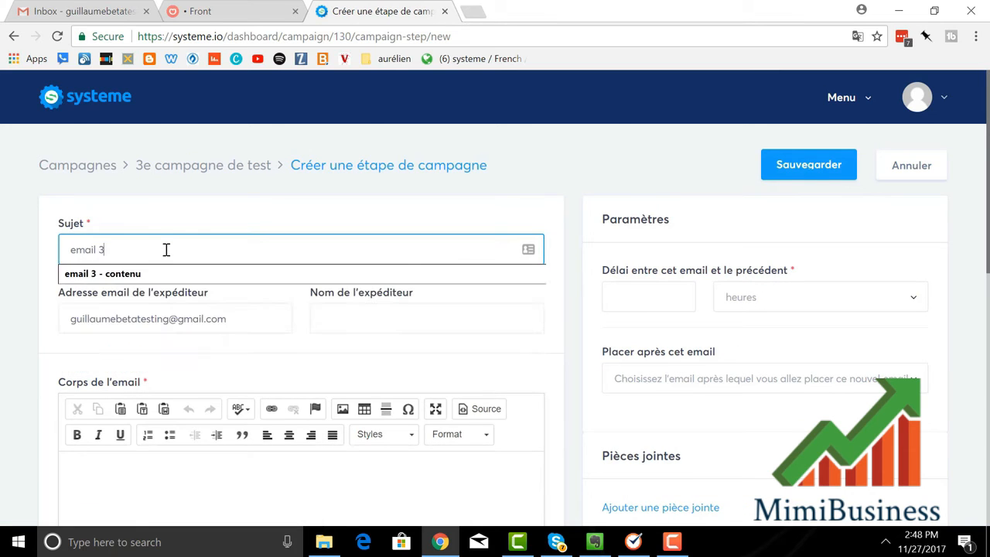
type(" - contenu")
left_click(357, 316)
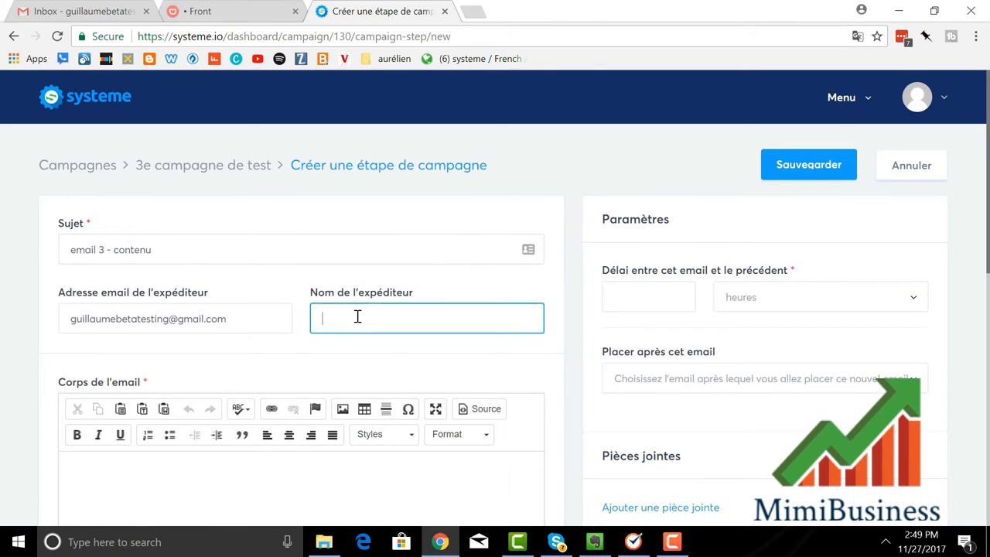
type("uillaume")
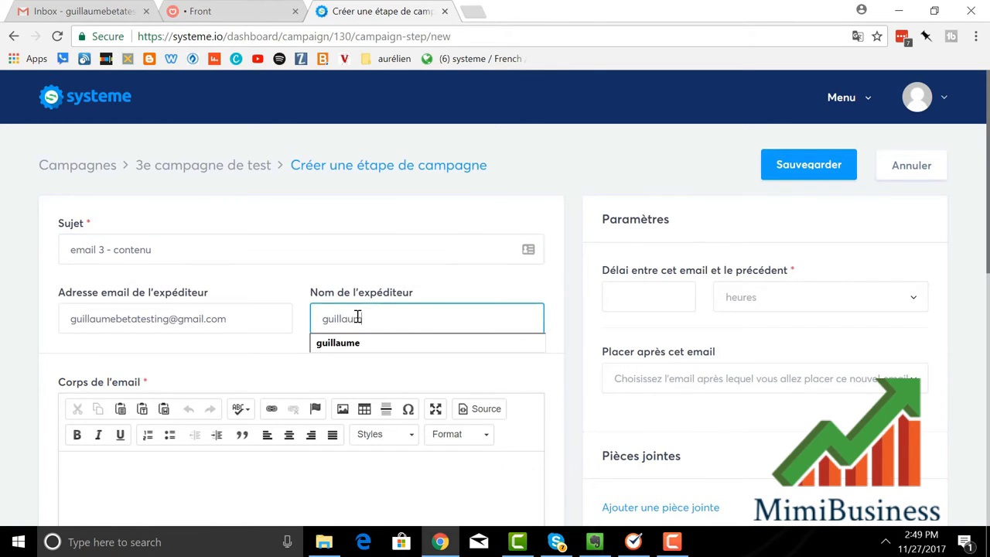
Step: Write the third email's body as "Bonjour,", "Voici du contenu" and "a très vite," on separate lines, signed with the sender's first name
left_click(214, 476)
type("Bo")
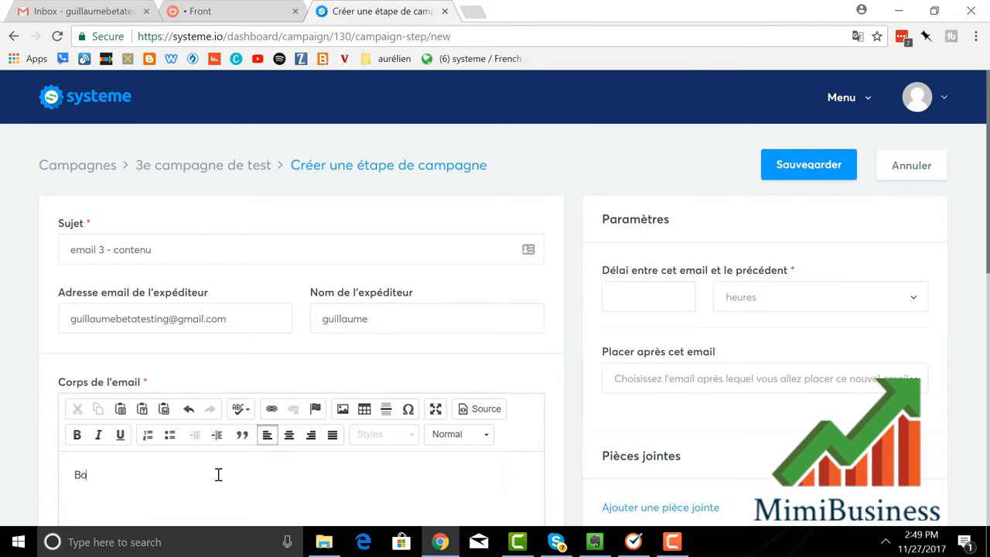
type("njour,")
key("Return")
key("Return")
type("Voici du contenu")
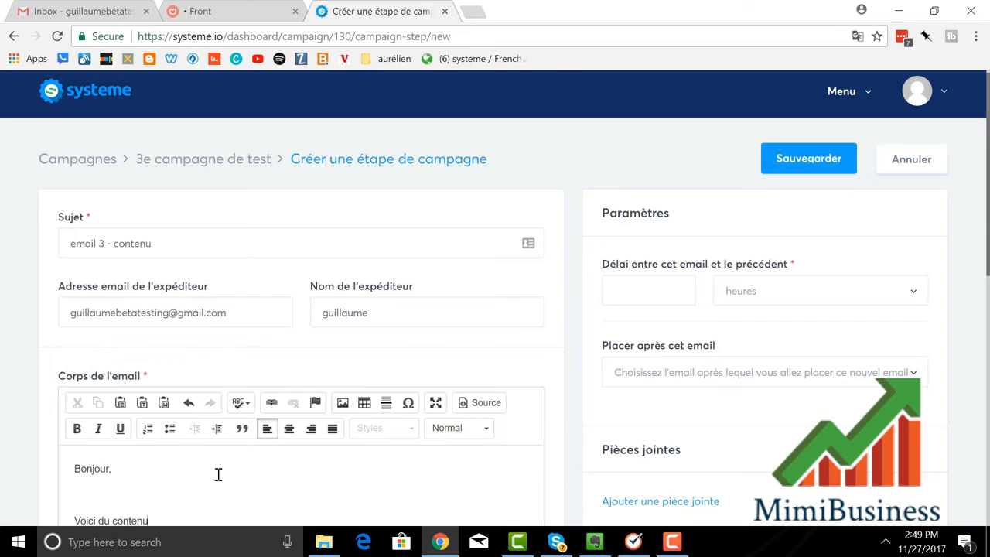
scroll(283, 453, "down", 2)
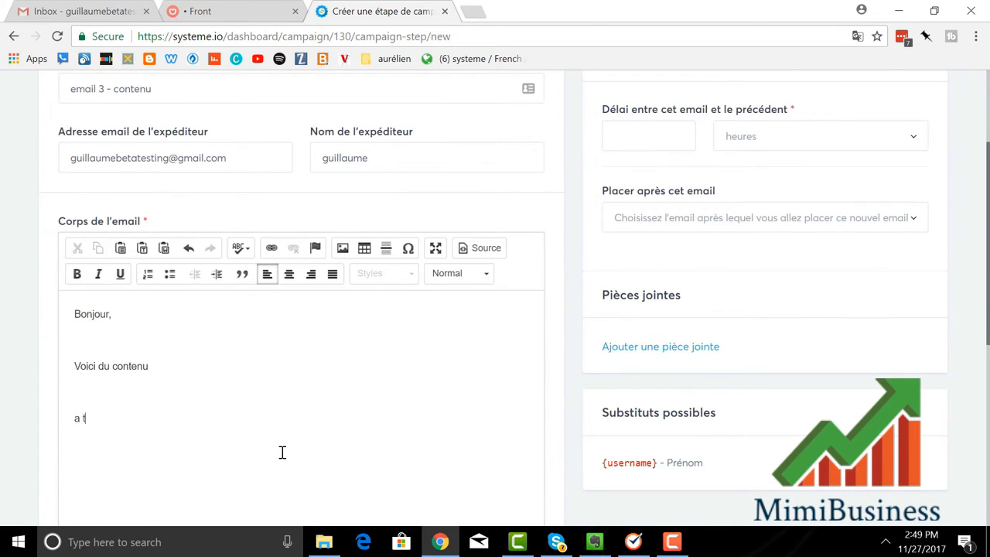
type("ès vite, Gui")
type("llaume")
Step: Set the delay to 1 jours, place the email after "email 2 - super contenu", and save the step
left_click(630, 132)
type("1")
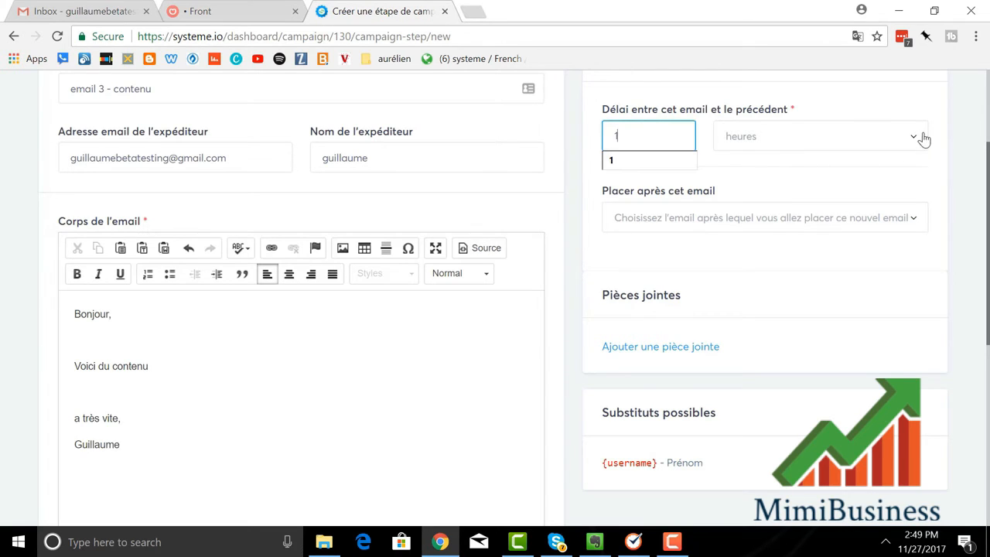
left_click(915, 138)
left_click(842, 193)
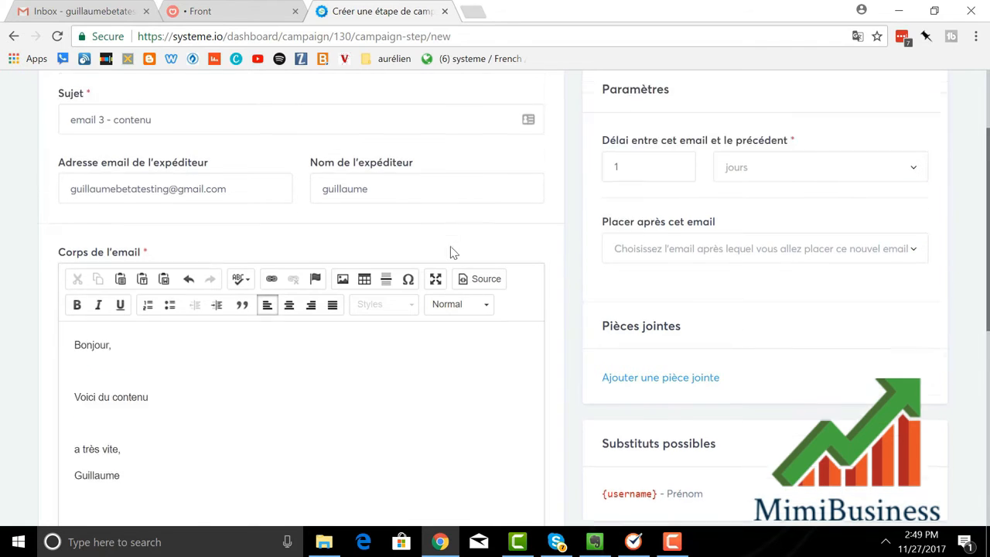
scroll(454, 252, "up", 1)
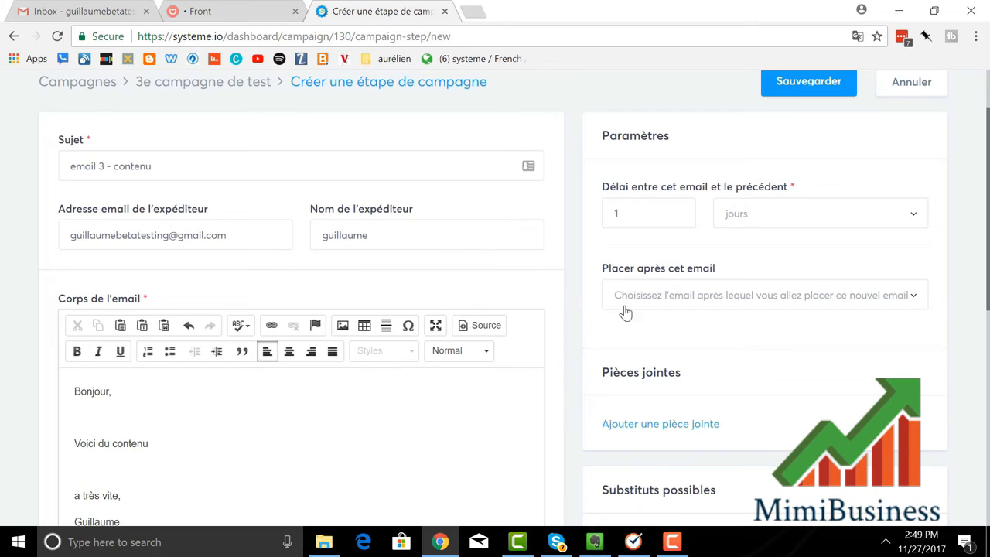
left_click(921, 302)
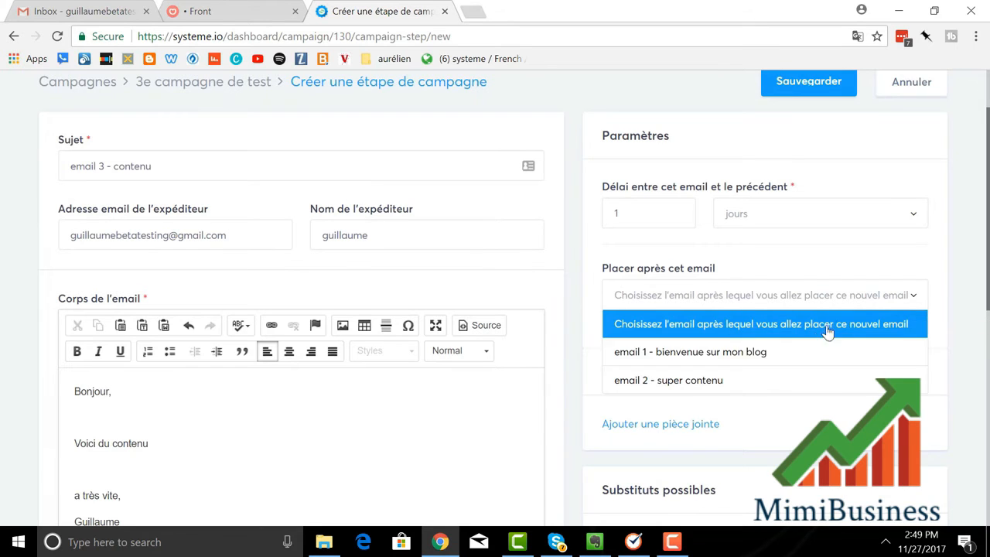
left_click(729, 386)
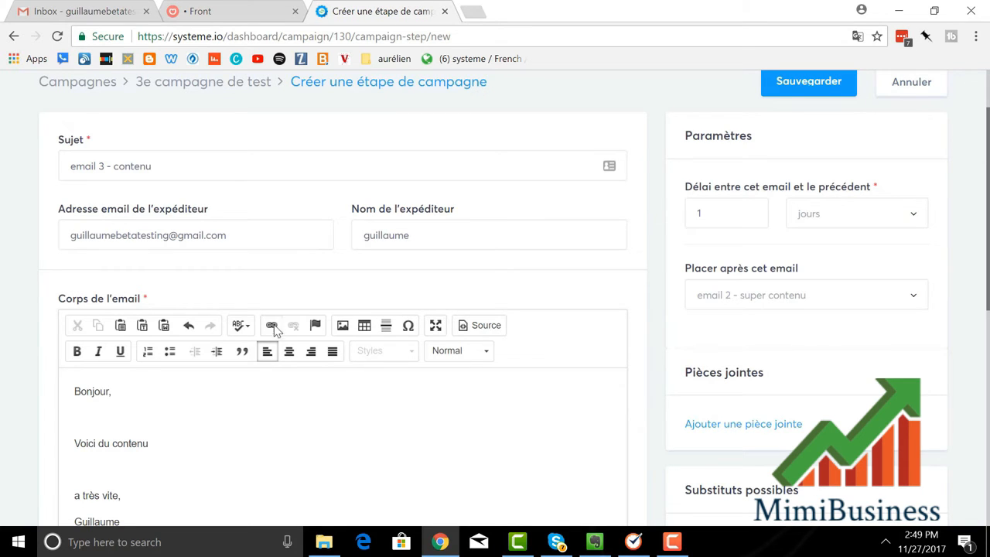
scroll(511, 360, "up", 2)
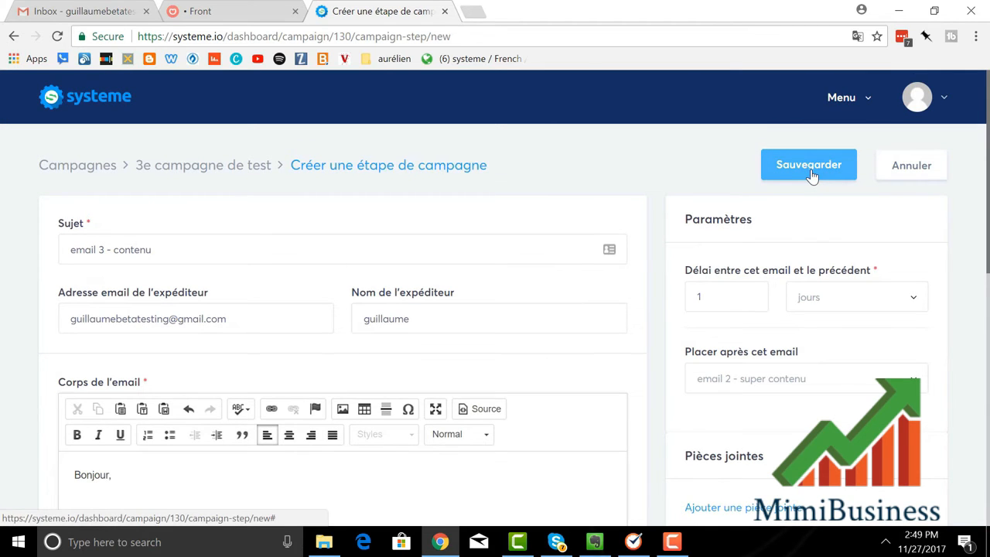
left_click(811, 174)
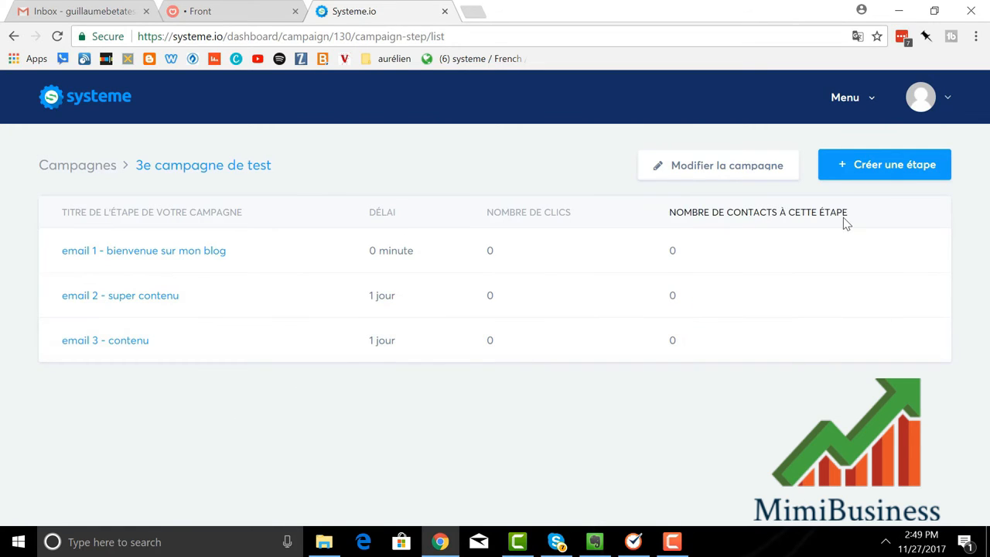
Step: Start a fourth campaign step with the subject "email 4 - voici mon offre"
left_click(856, 171)
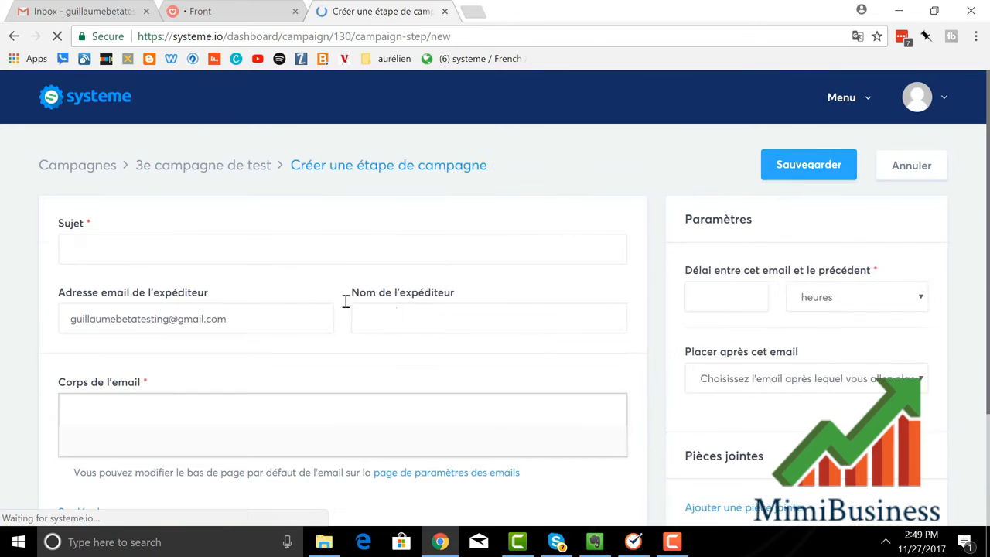
left_click(194, 252)
type("email 4 ")
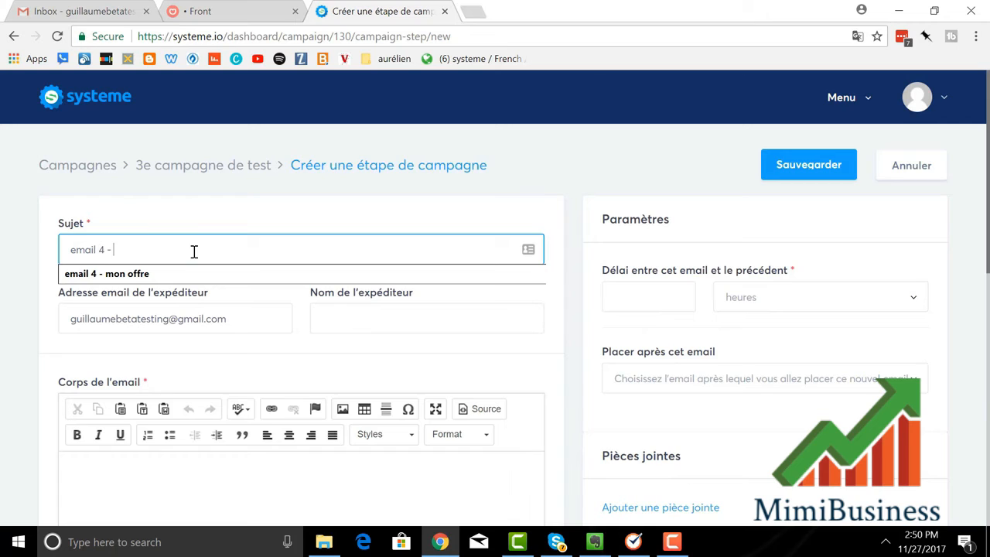
type("- voici")
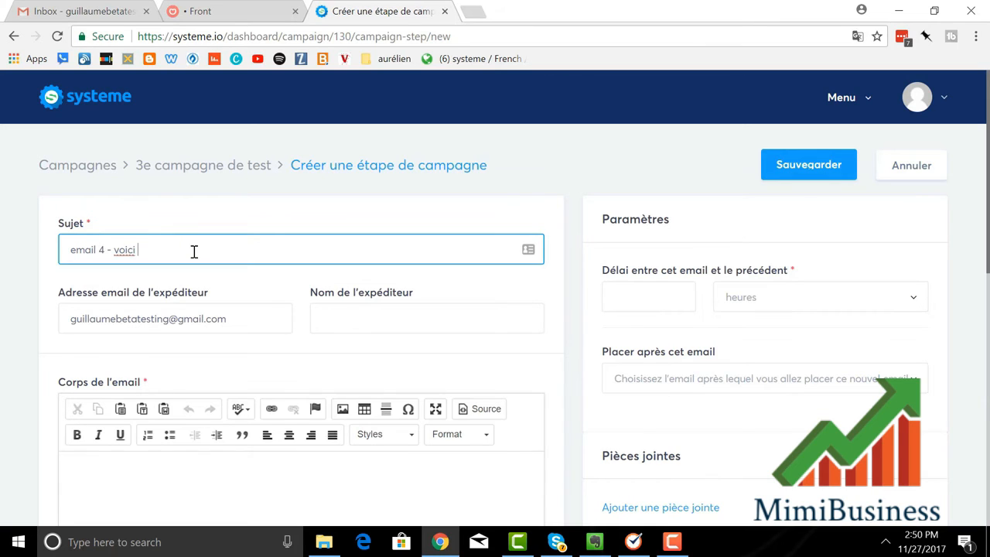
type(" mon offre")
Step: Write the fourth email's body as "Bonjour,", "Je trouve ce produit intéressant" and "Clique ici pour voir mon produit" on separate lines
left_click(143, 479)
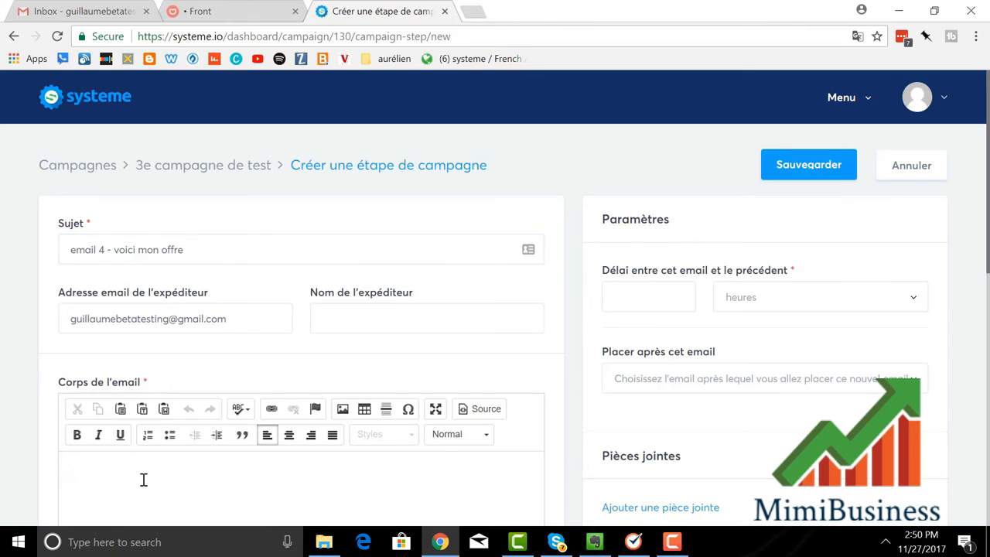
type("Bonjour,")
key("Return")
key("Return")
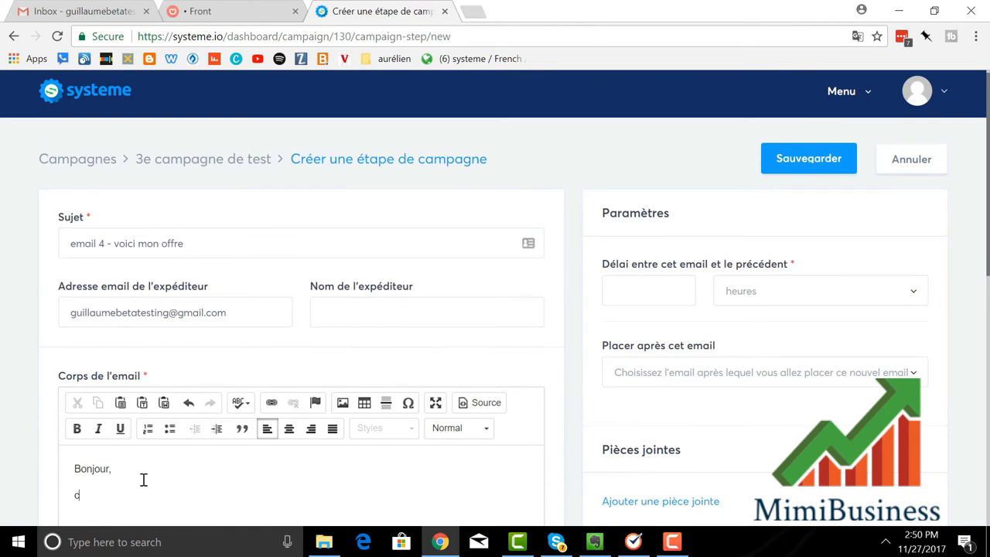
type("Je trouve ce produit in'téressan")
key("BackSpace")
key("BackSpace")
key("BackSpace")
key("BackSpace")
key("BackSpace")
key("BackSpace")
type("éressant")
key("Return")
key("Return")
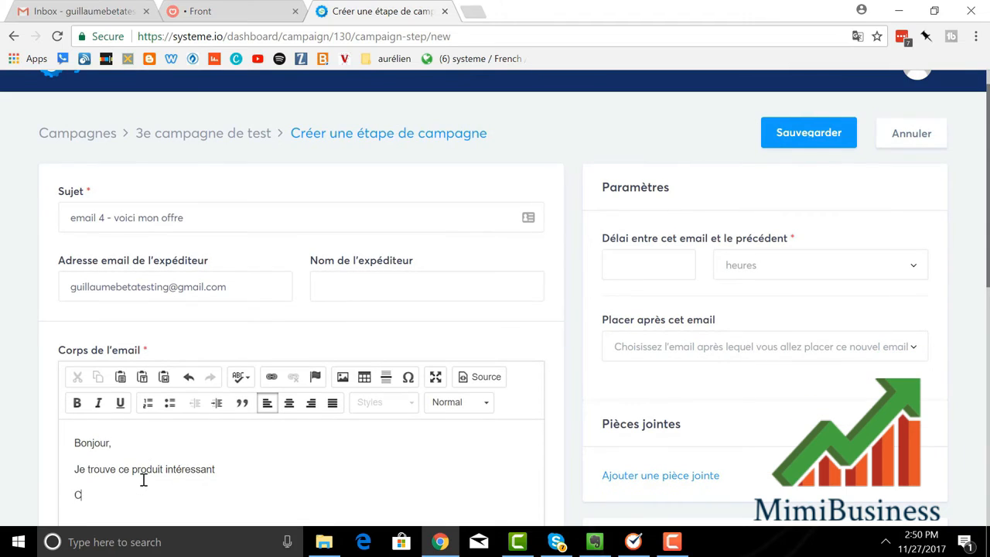
type("Clique ici pour voir mon produit")
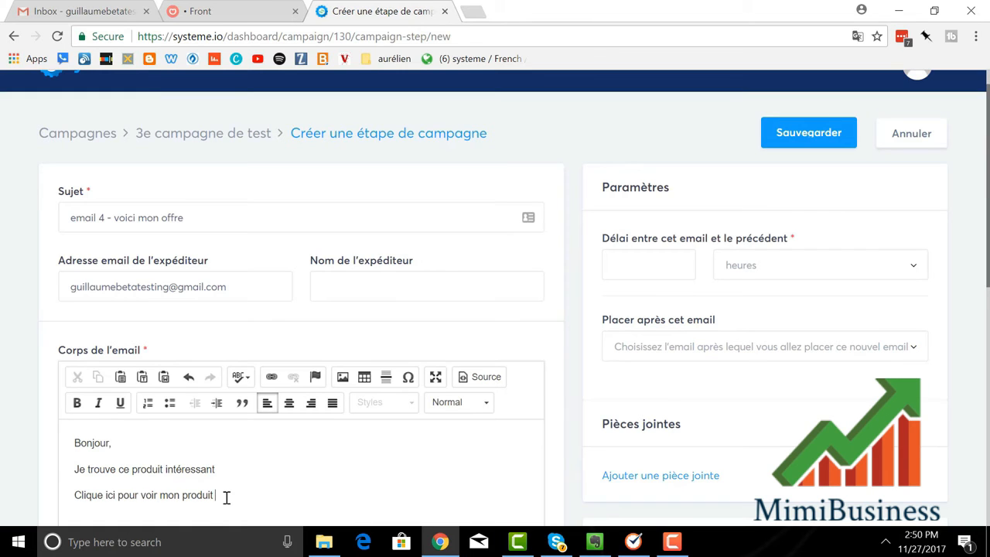
left_click_drag(220, 496, 74, 497)
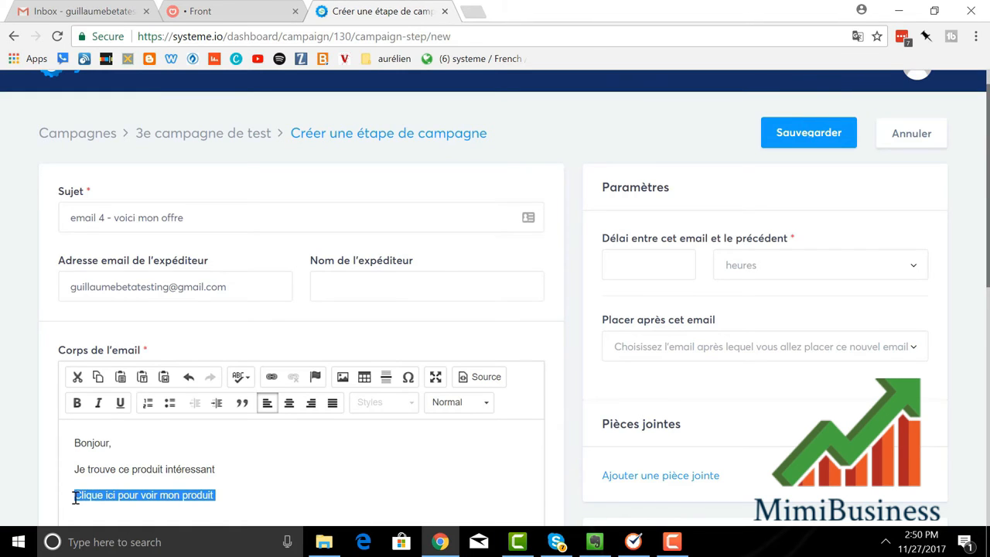
scroll(76, 498, "up", 1)
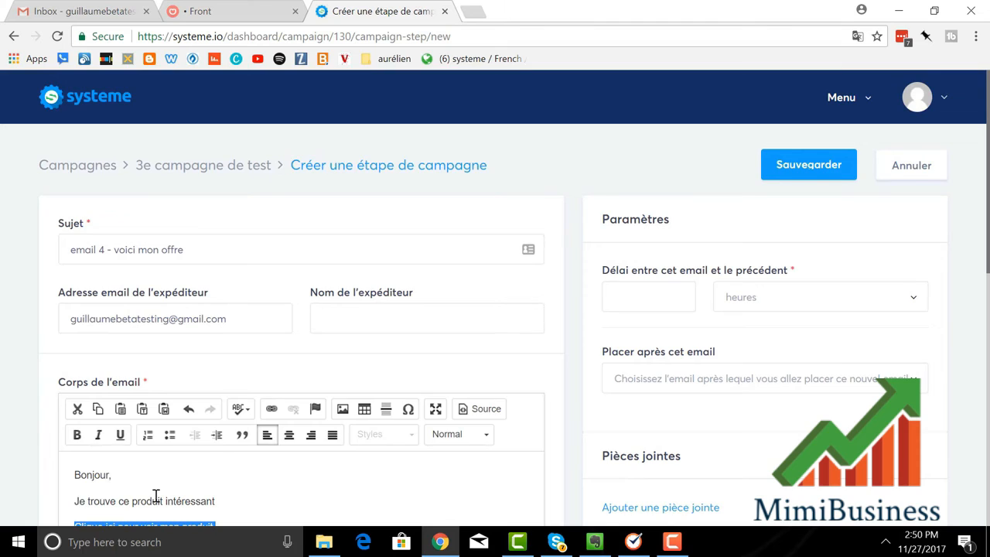
scroll(156, 495, "down", 1)
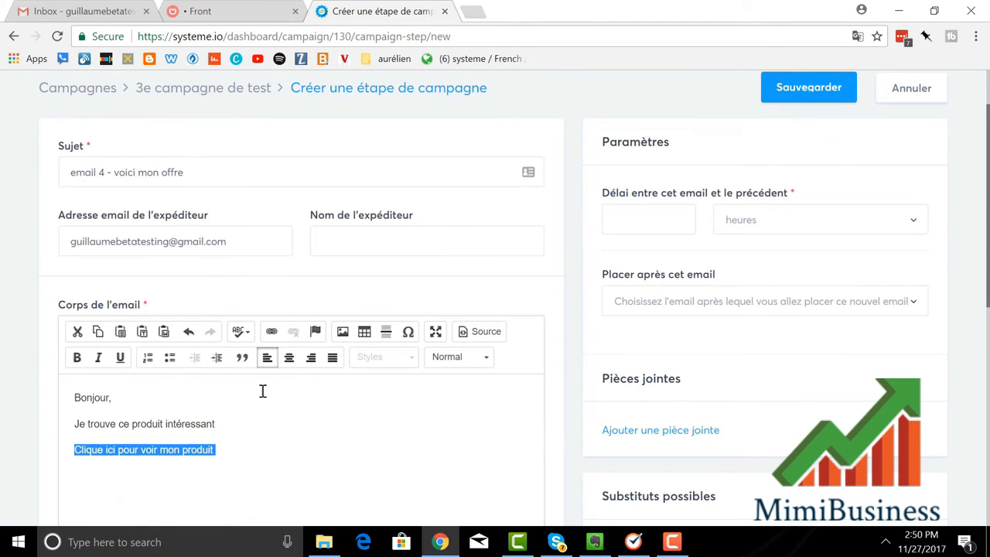
left_click(271, 332)
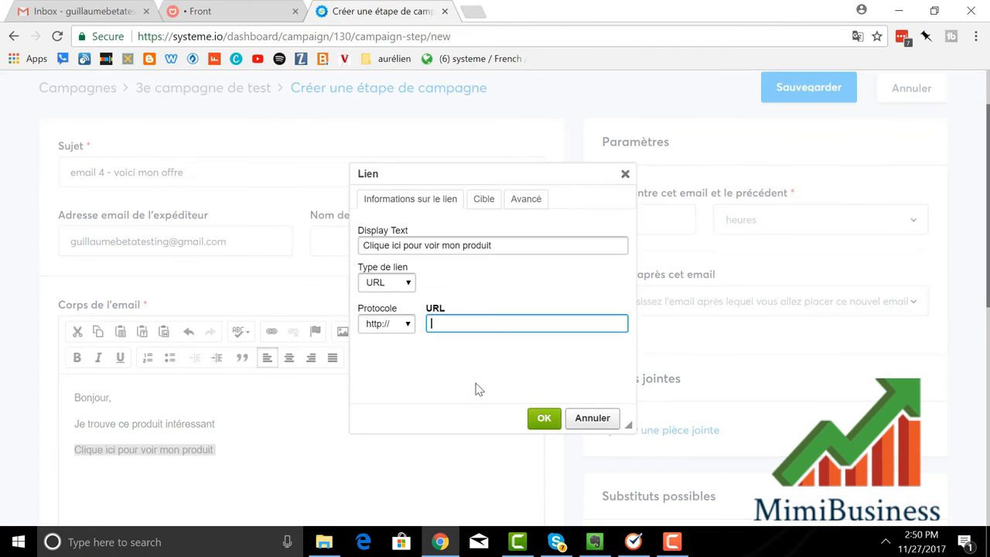
type("page de vente")
left_click(556, 420)
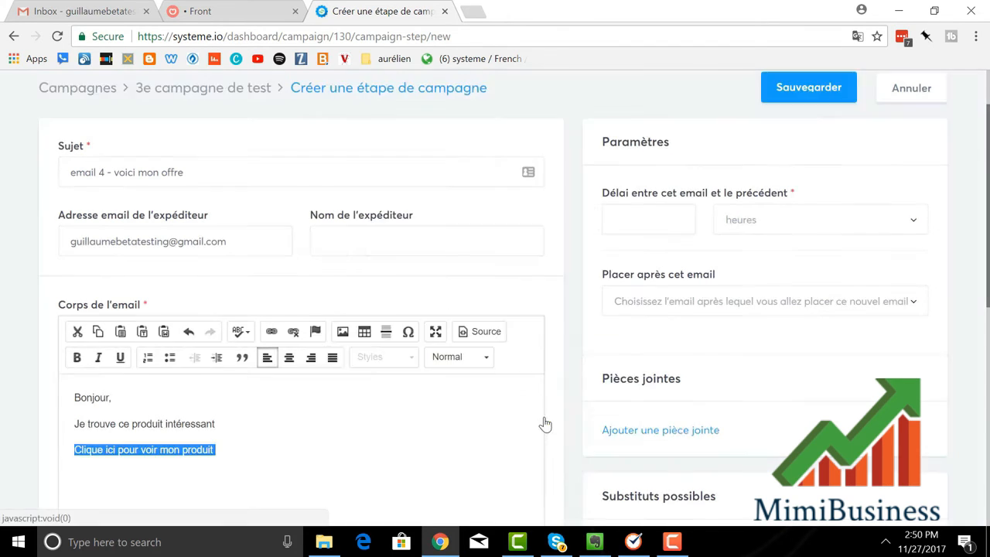
left_click(219, 418)
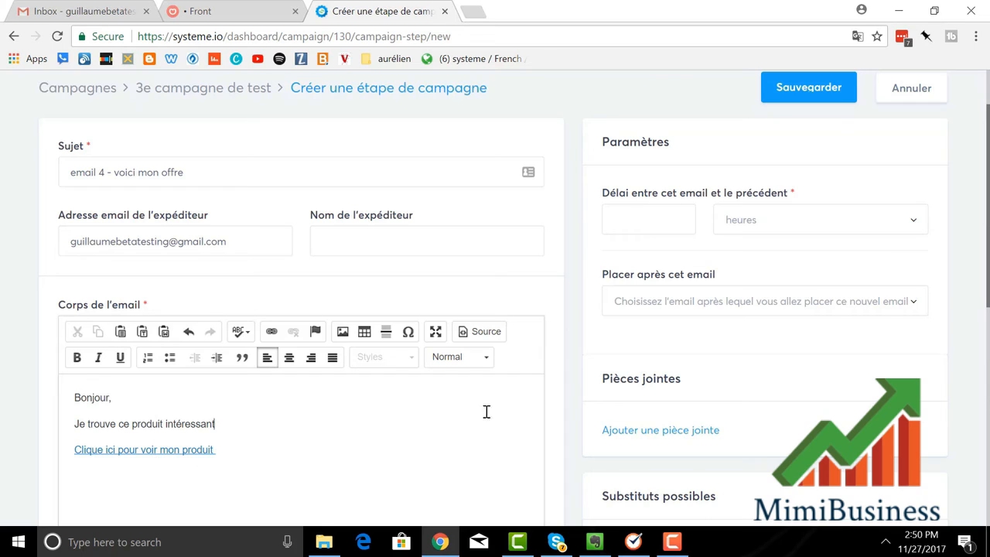
Step: Set the delay to 1 jours, place the email after "email 3 - contenu", and try to save the step
left_click(627, 223)
type("1")
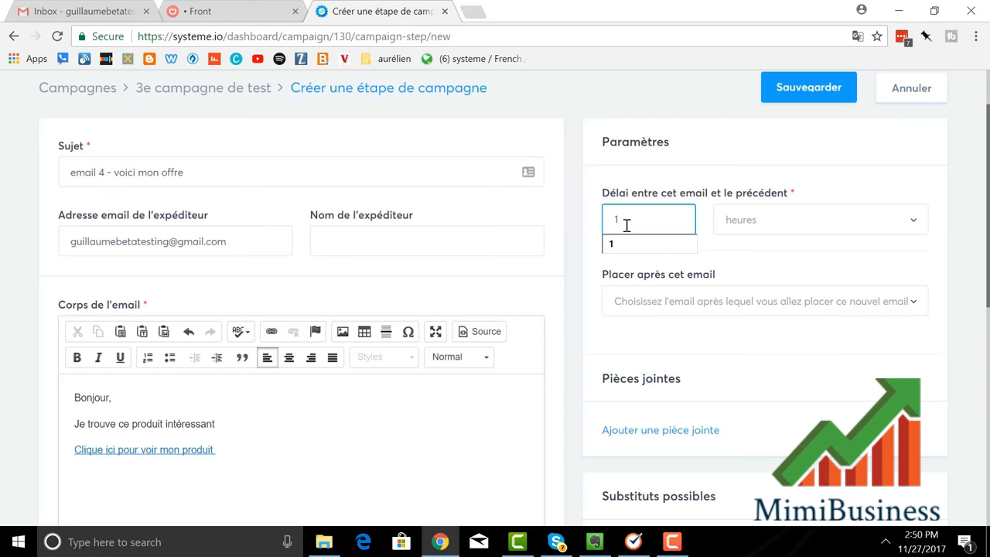
left_click(914, 224)
left_click(899, 285)
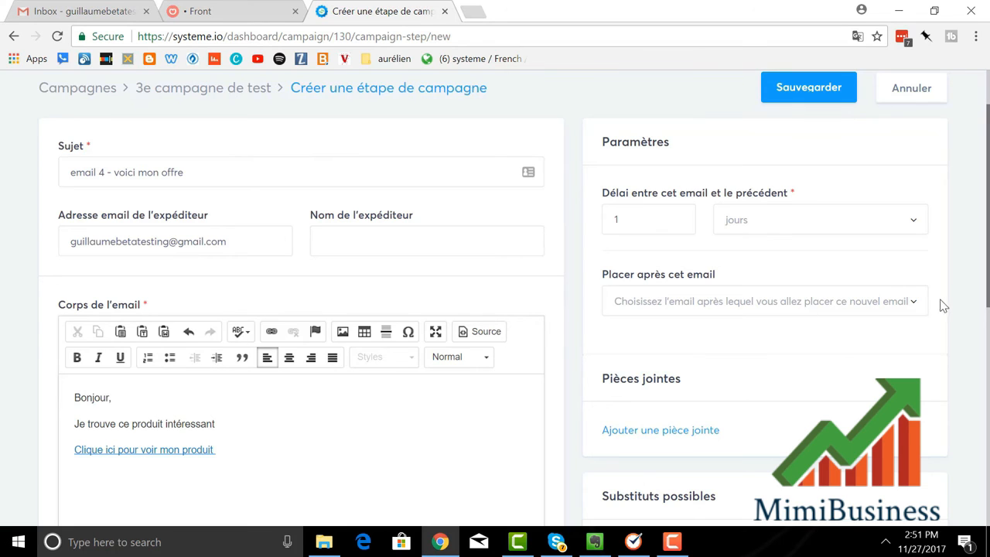
left_click(914, 305)
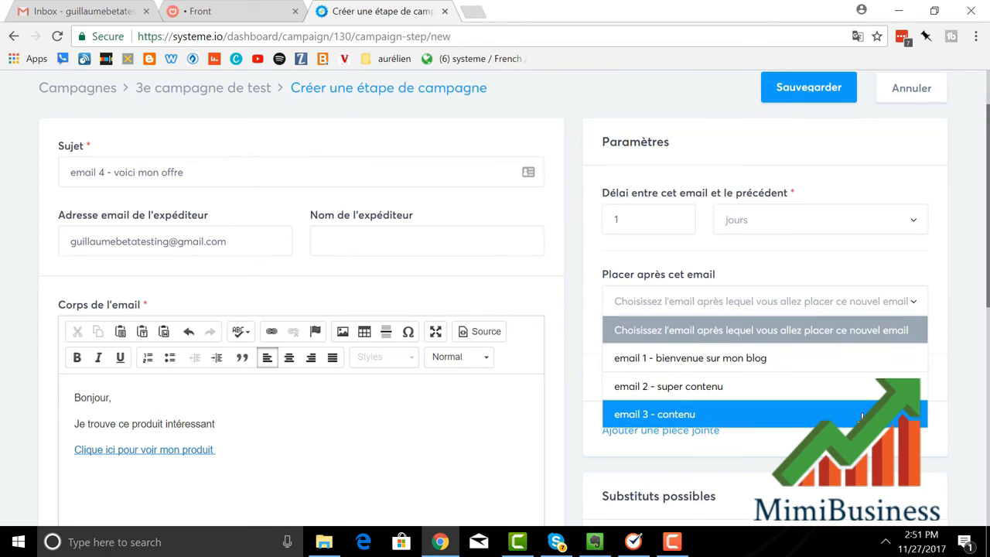
left_click(873, 414)
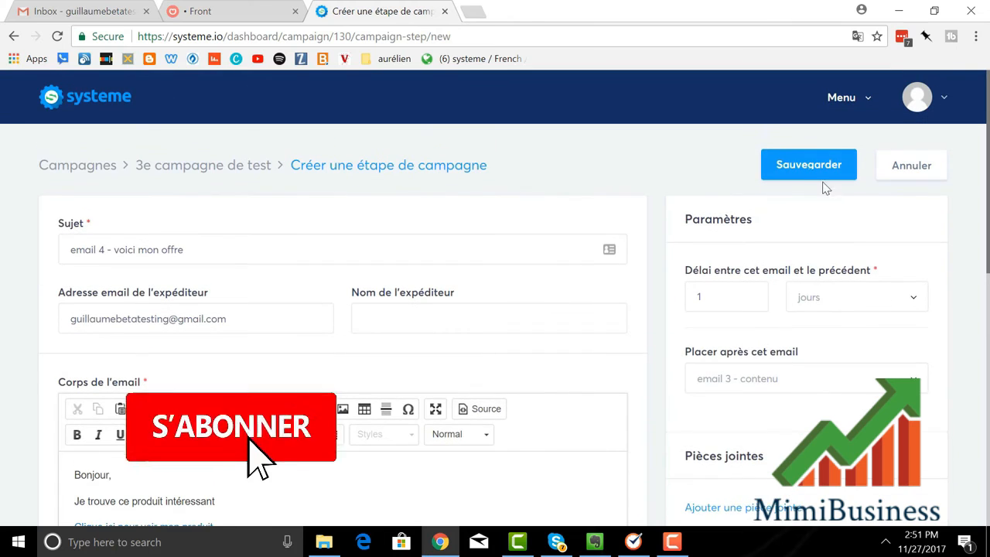
left_click(809, 167)
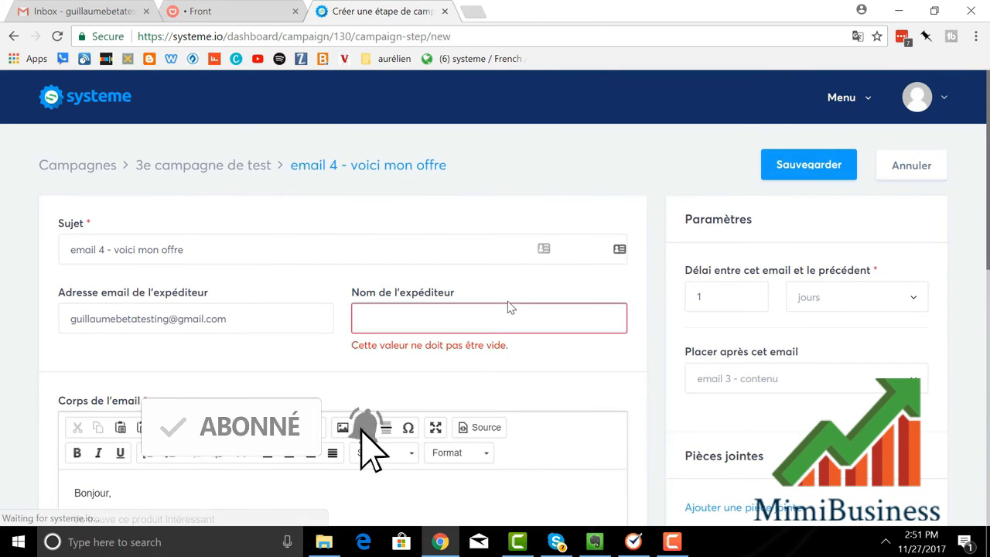
Step: Fill in the sender's name for the fourth email and save the step
left_click(464, 324)
type("guillaume")
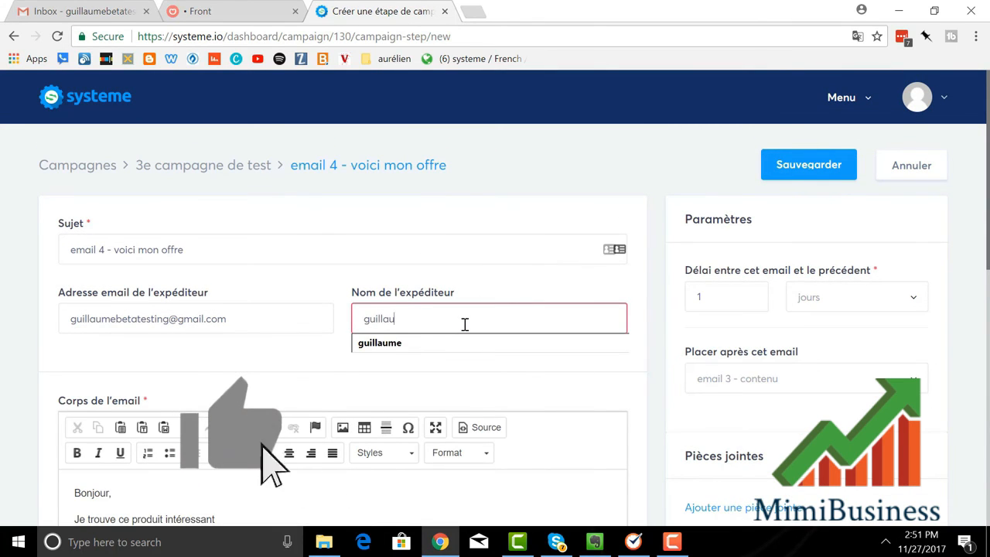
left_click(826, 167)
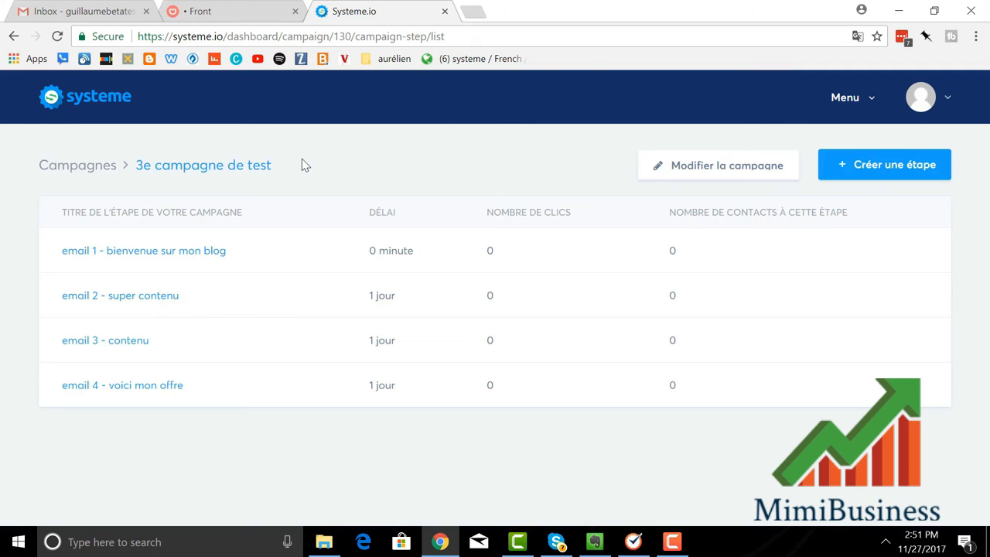
left_click(672, 542)
left_click(967, 487)
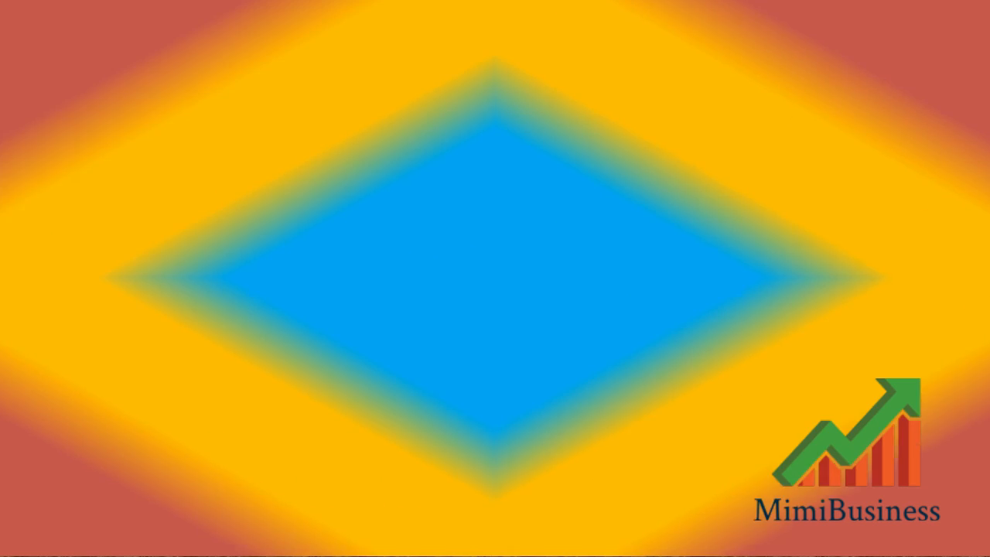